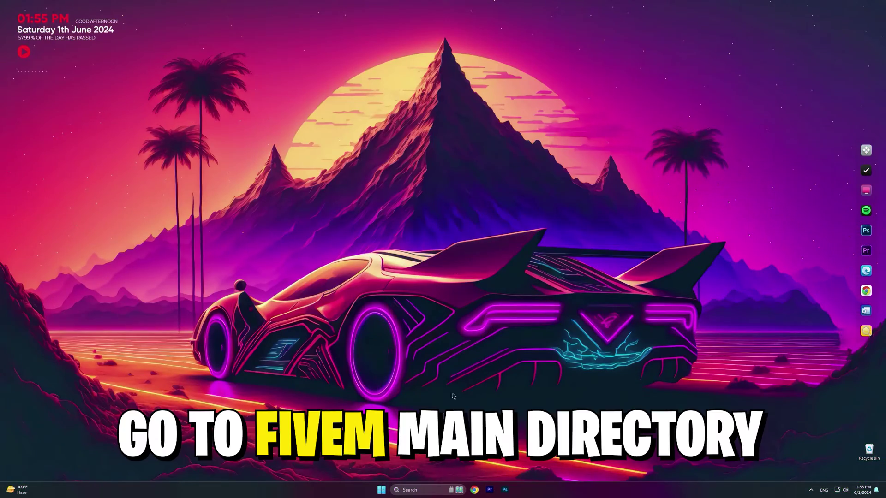
Search Windows for FiveM and follow its shortcut to the folder that holds the FiveM application.
click(382, 493)
click(403, 239)
text(Fi)
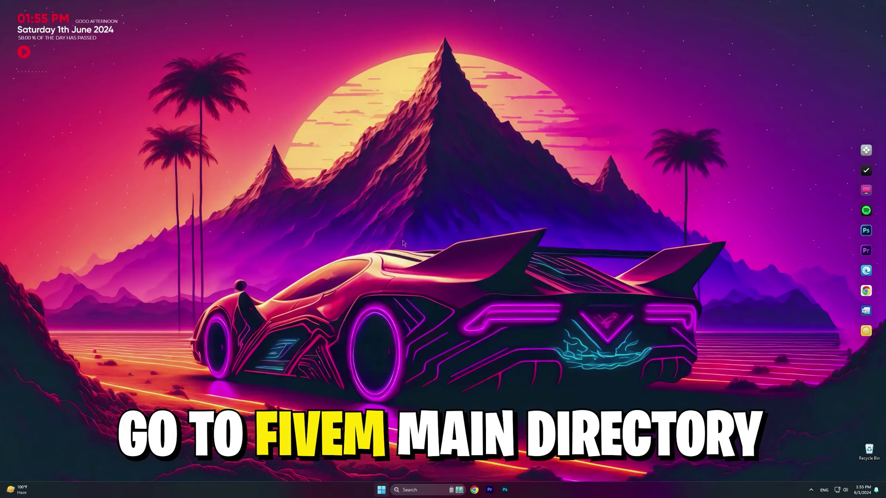
text(VEM)
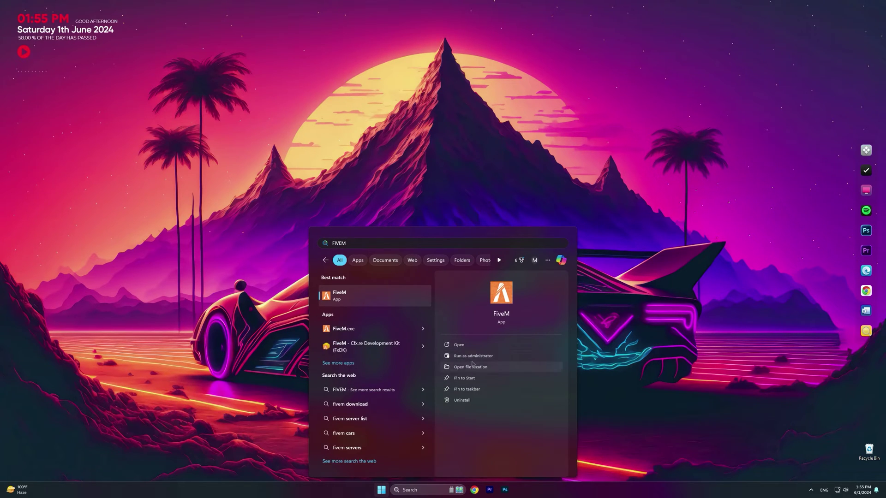
click(470, 367)
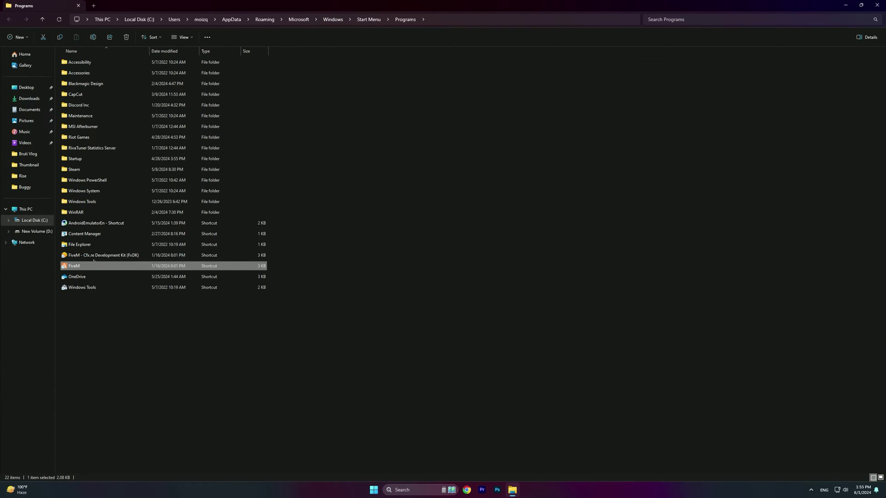
right_click(93, 264)
click(138, 322)
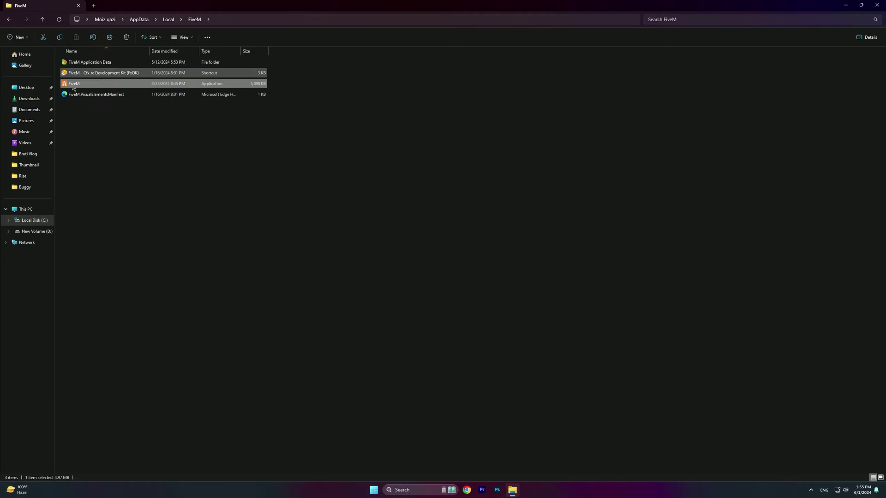
Disable fullscreen optimizations in the compatibility properties of the FiveM application.
right_click(85, 84)
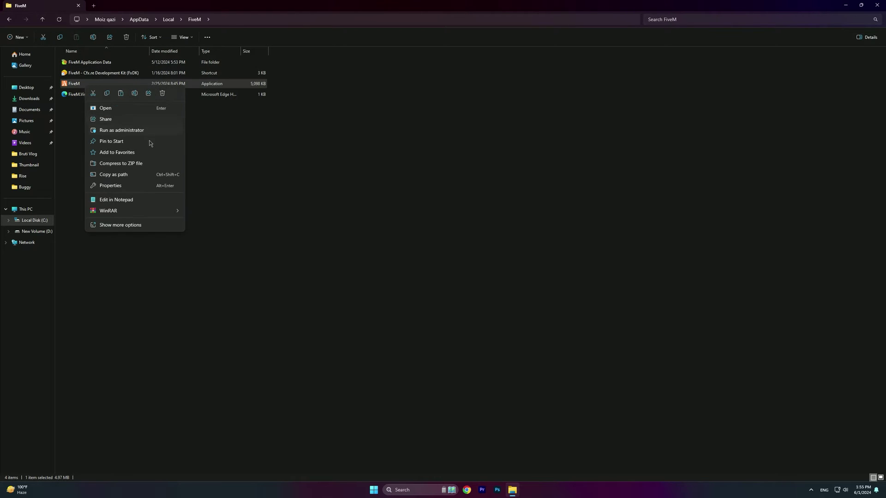
click(107, 185)
drag(160, 98, 314, 125)
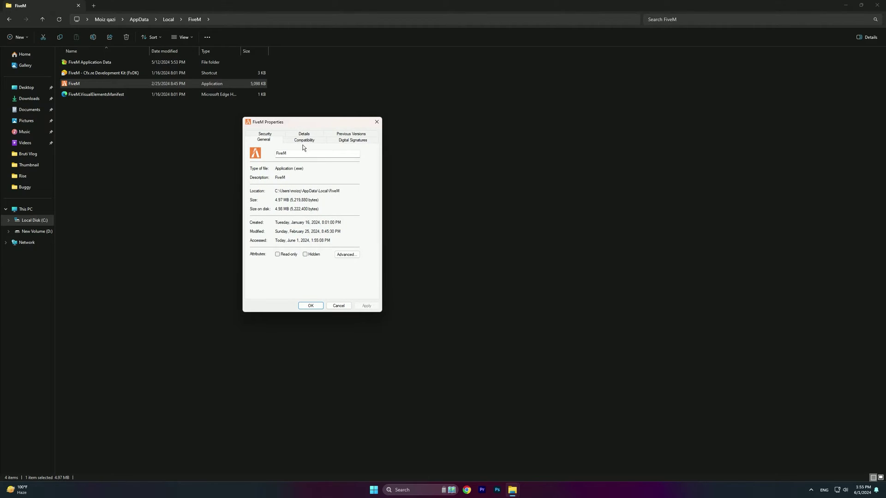
click(303, 144)
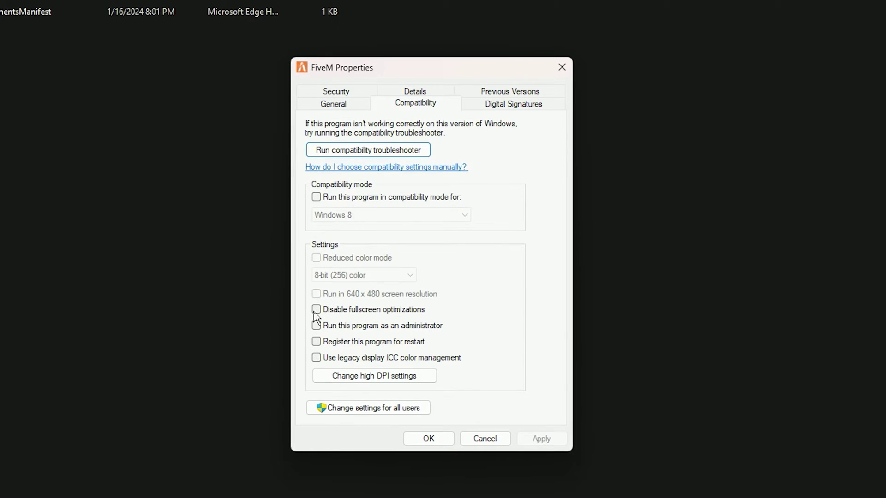
click(316, 309)
Override FiveM's high DPI scaling behavior with scaling performed by Application, apply the changes and close the properties.
click(396, 383)
click(357, 336)
click(379, 356)
click(391, 369)
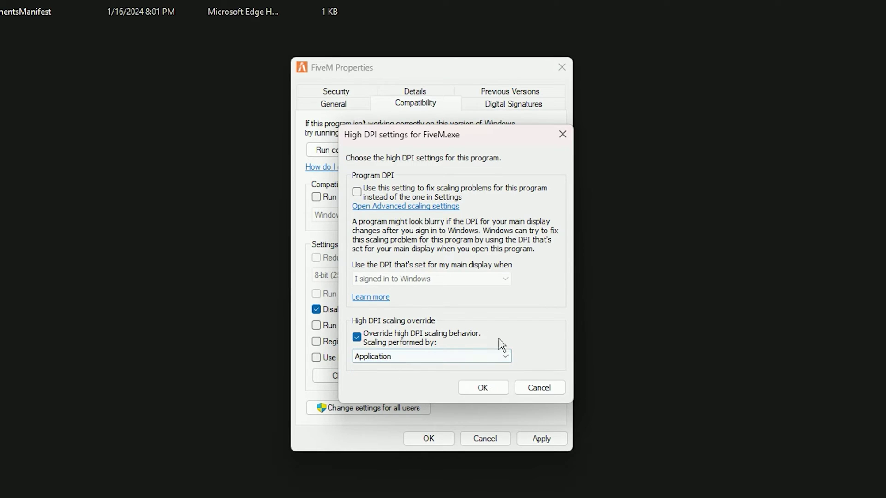
click(484, 388)
click(539, 438)
click(429, 438)
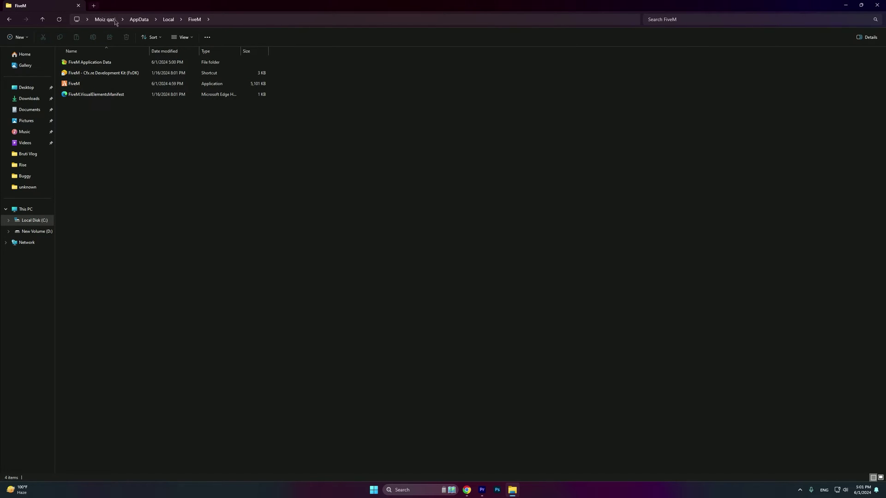
Delete the cache and server-cache folders from the data folder inside FiveM Application Data.
double_click(80, 65)
click(72, 96)
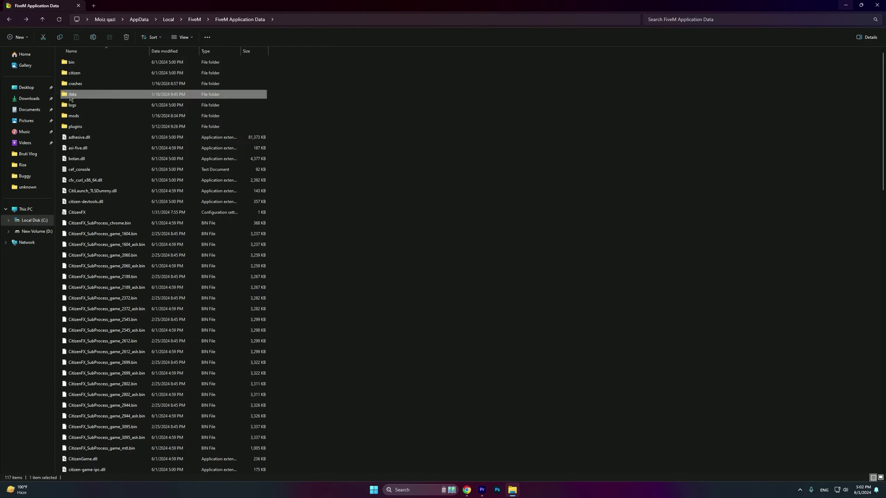
double_click(71, 97)
click(106, 63)
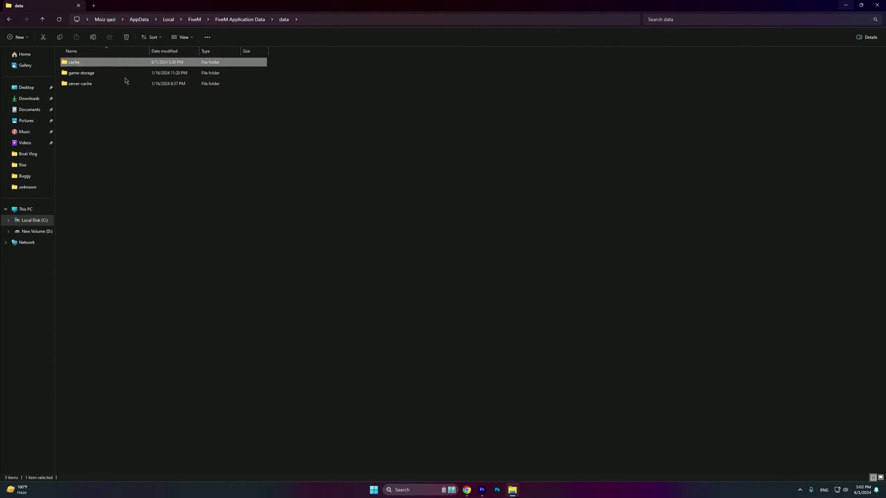
ctrl+click(88, 84)
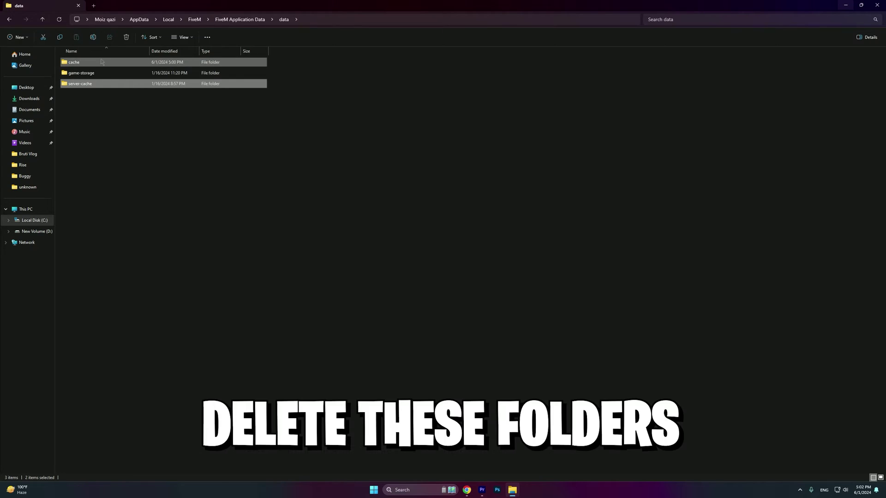
right_click(102, 61)
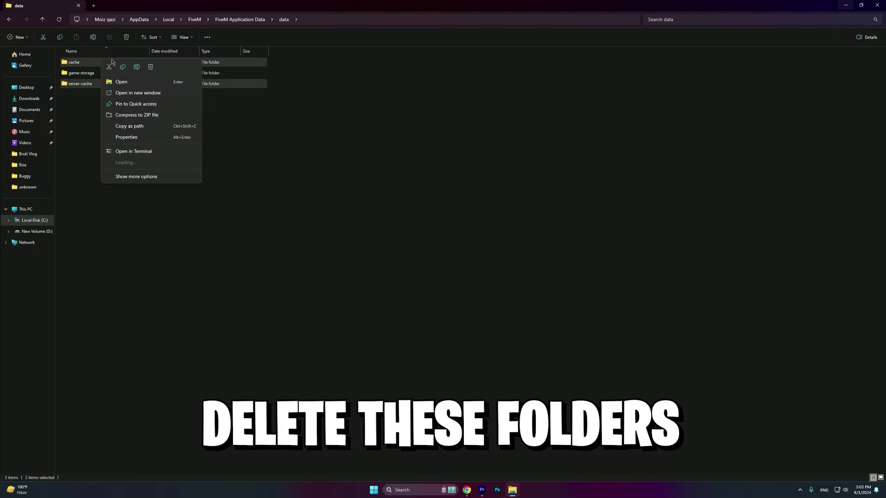
click(150, 67)
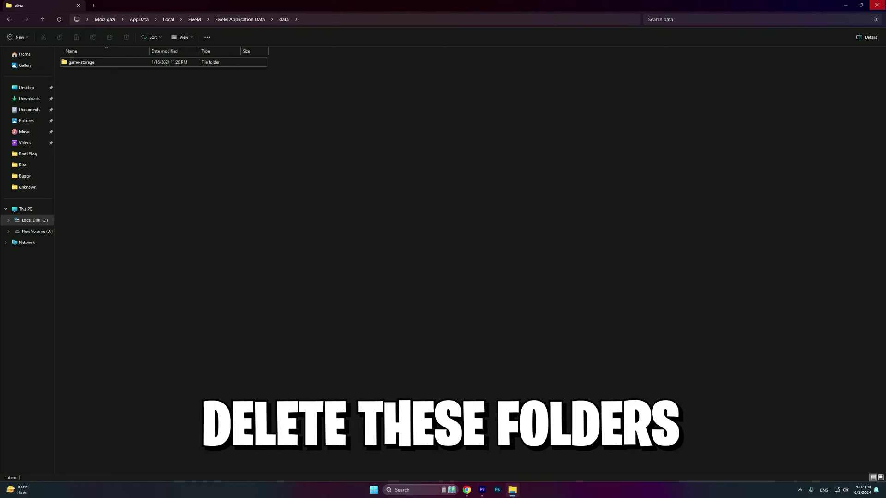
Close the folder window and empty the Recycle Bin, permanently deleting its items.
click(876, 6)
right_click(872, 450)
click(817, 395)
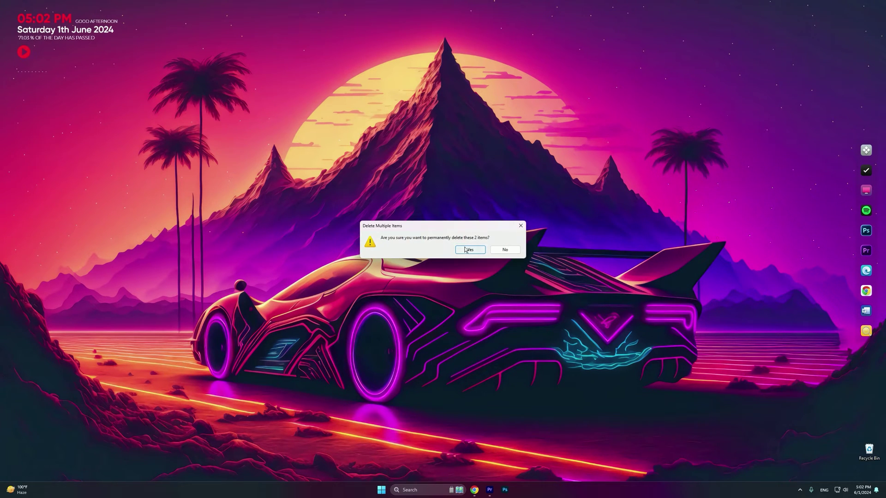
click(467, 250)
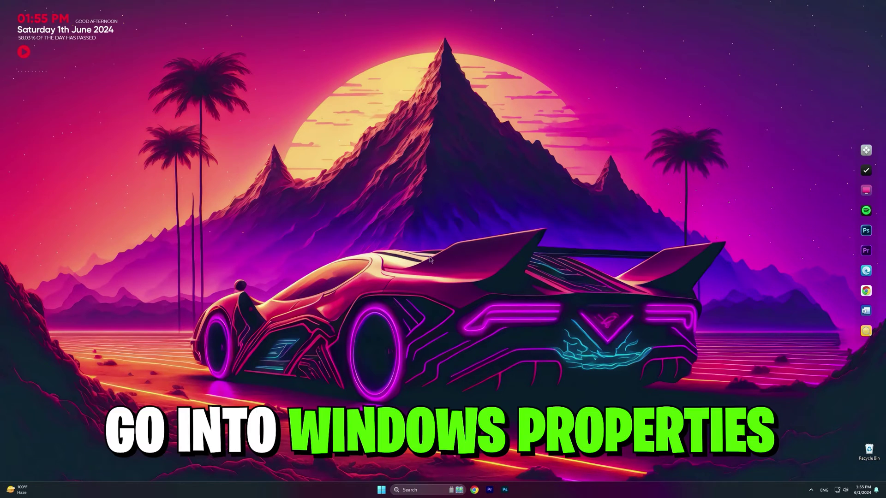
Turn off the Windows gaming setting that allows the controller to open Game Bar.
right_click(457, 205)
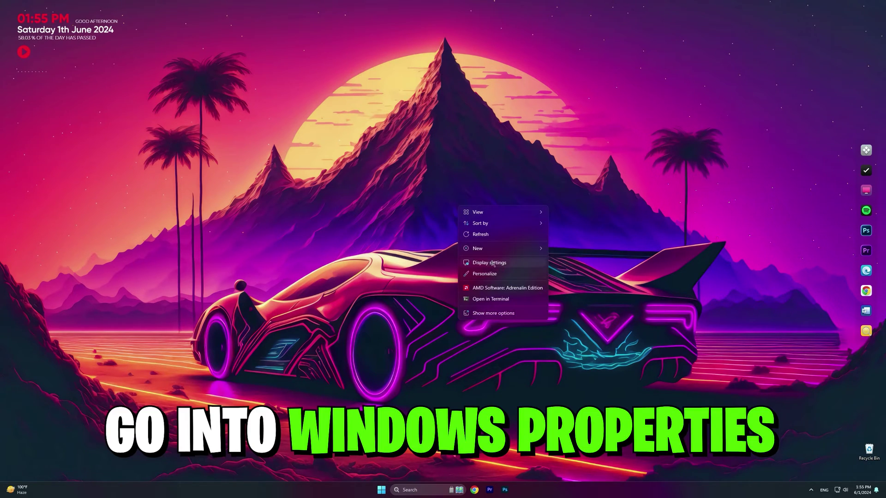
click(493, 263)
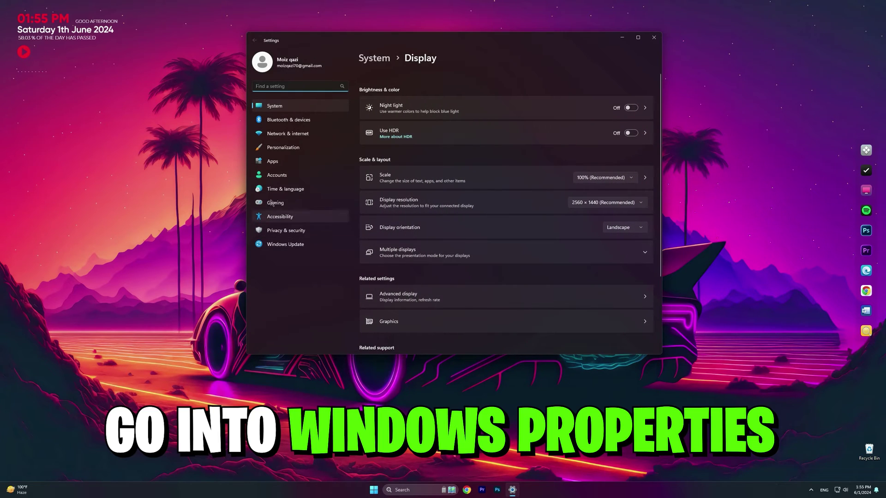
click(272, 203)
click(644, 83)
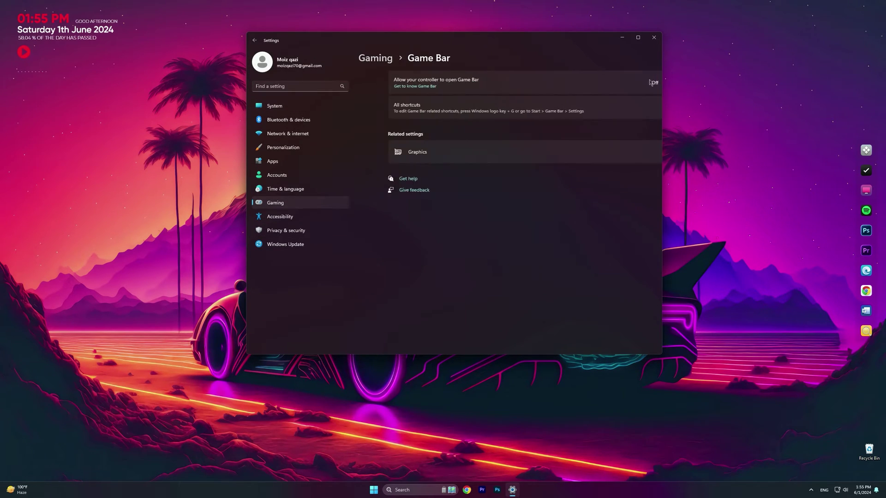
click(640, 83)
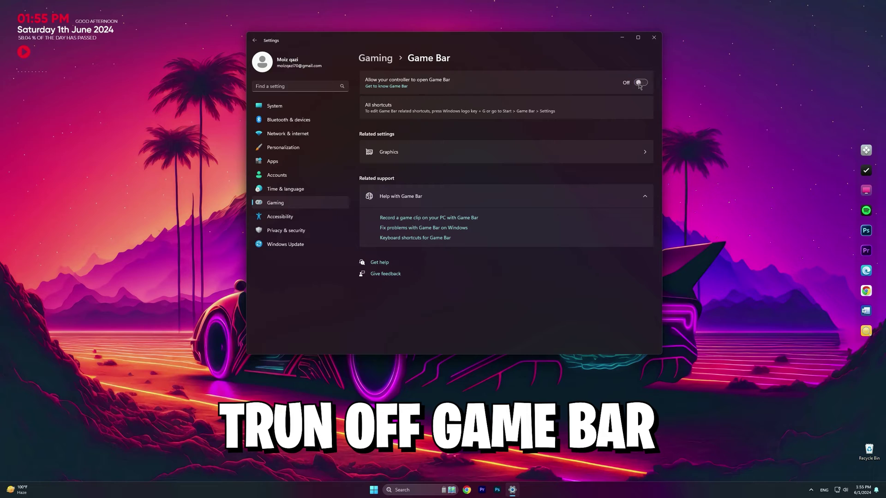
Reach the graphics settings through Game Mode, set FiveM's graphics preference to High performance, and close Settings.
click(375, 58)
click(432, 138)
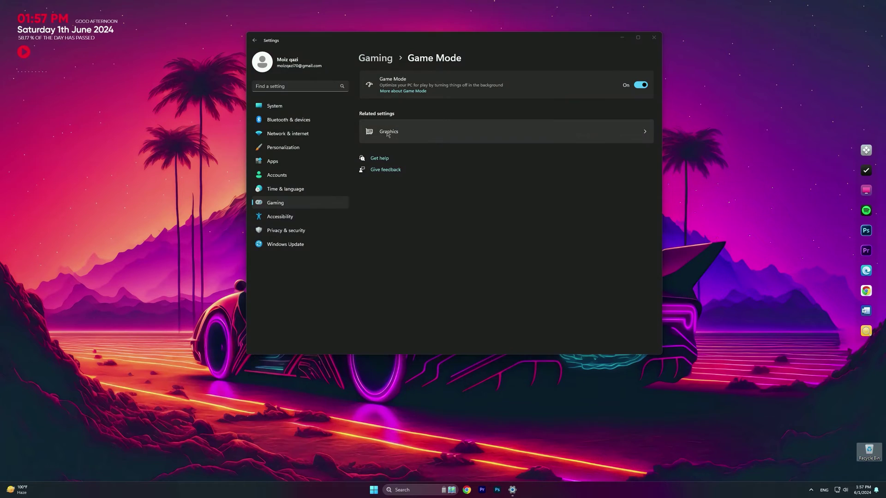
click(390, 132)
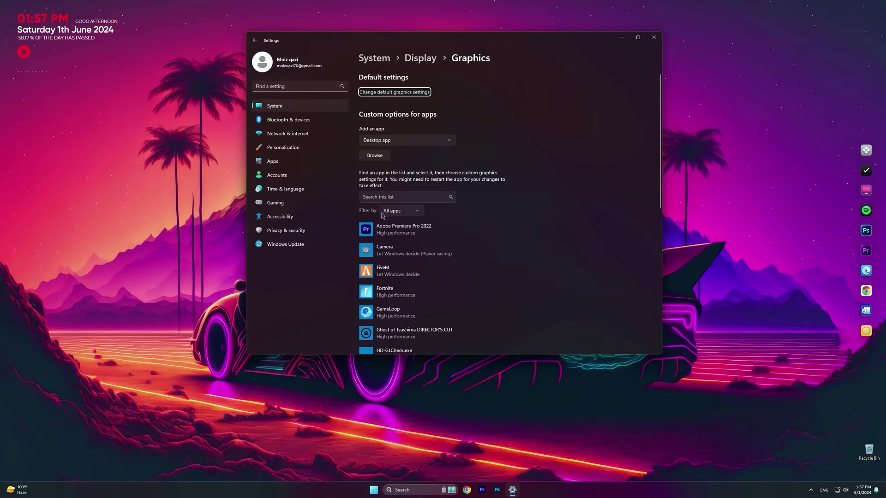
scroll(382, 212, down, 3)
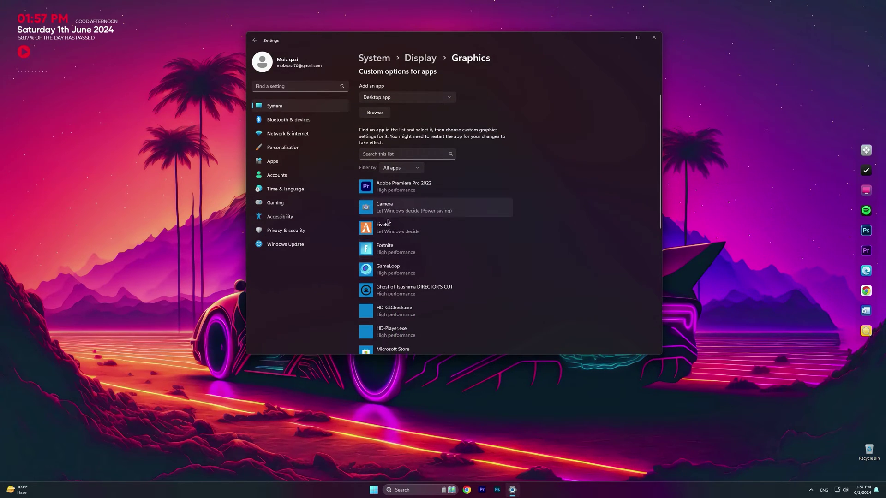
click(400, 225)
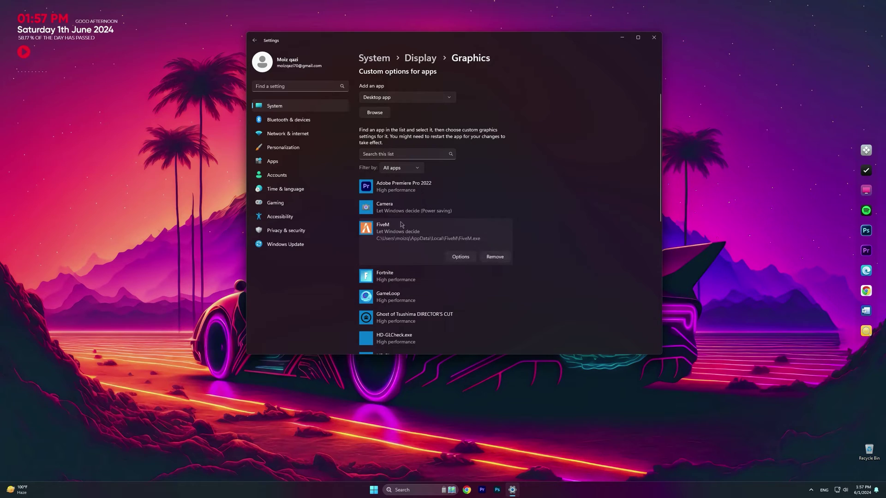
click(460, 256)
click(395, 193)
click(433, 251)
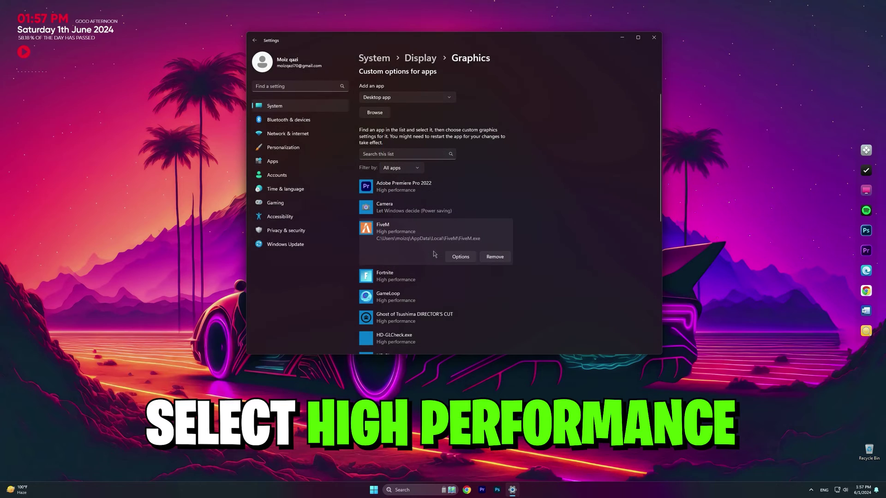
click(653, 38)
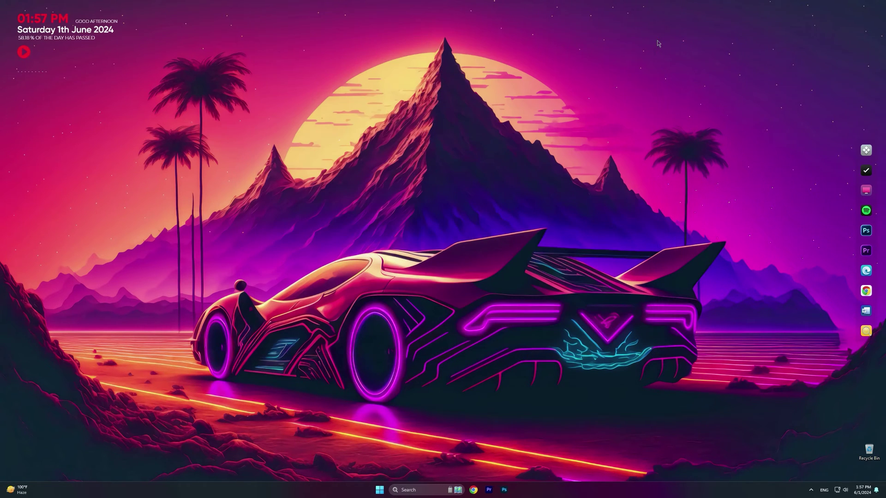
Search Windows for msconfig and open System Configuration.
click(381, 490)
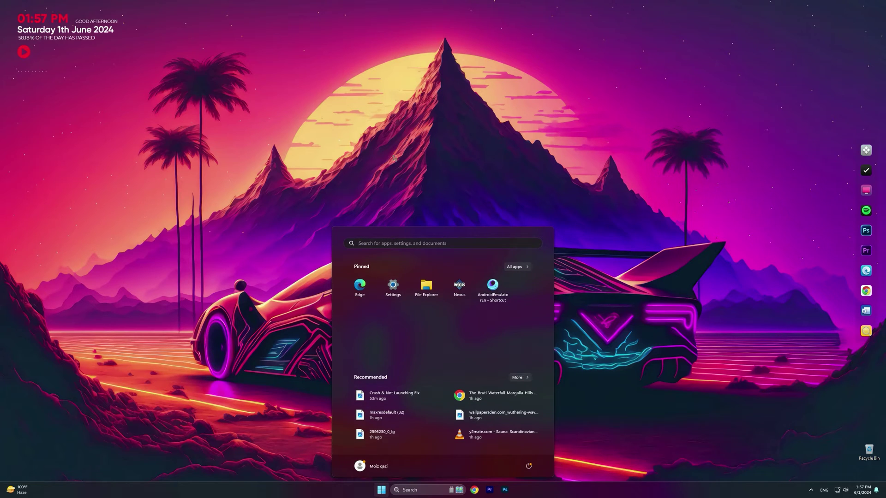
text(msco)
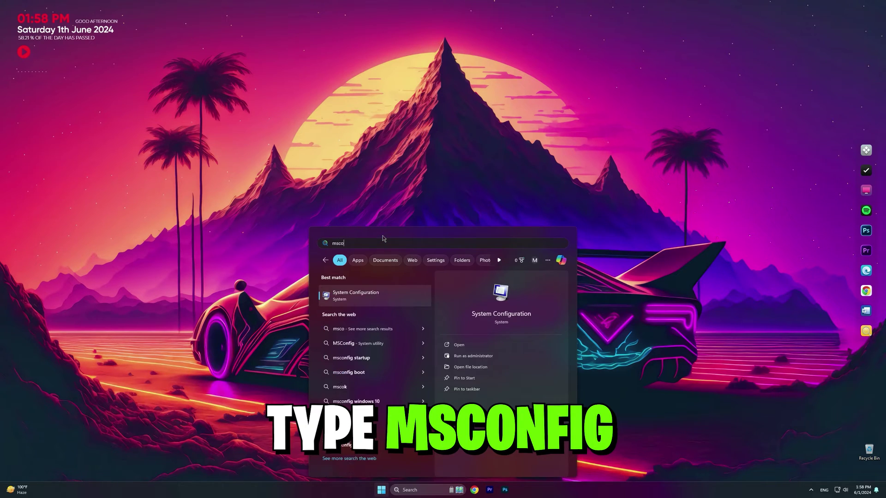
text(ngfig)
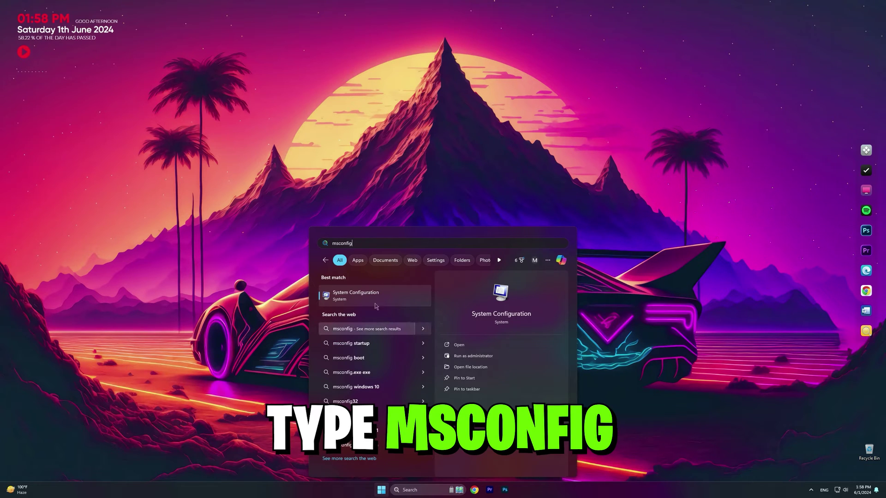
click(369, 298)
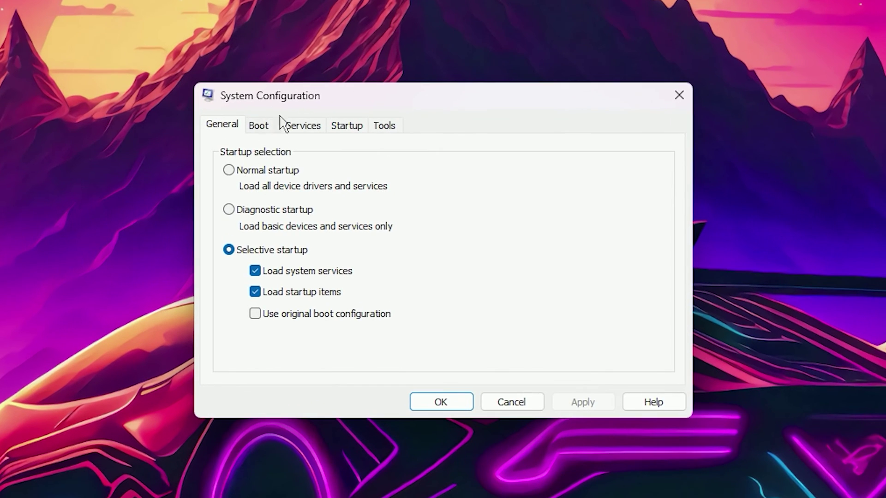
Set the number of processors to 12 in the advanced boot options and apply the change.
click(259, 126)
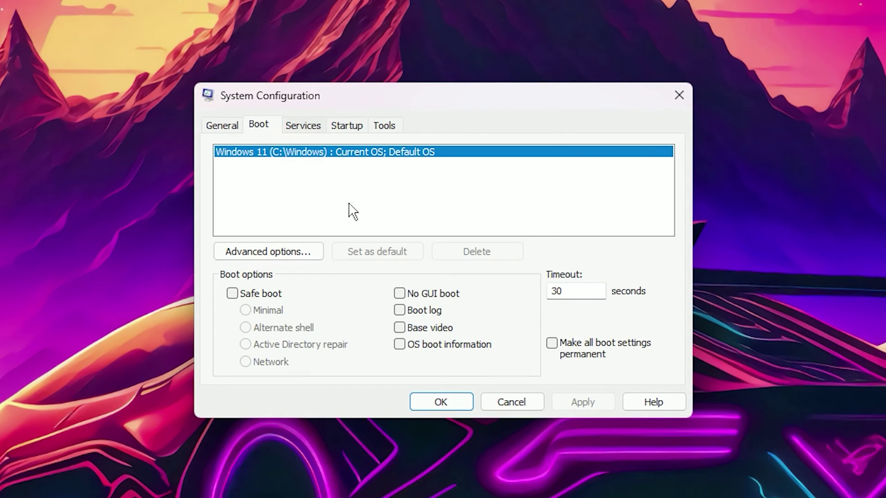
click(259, 253)
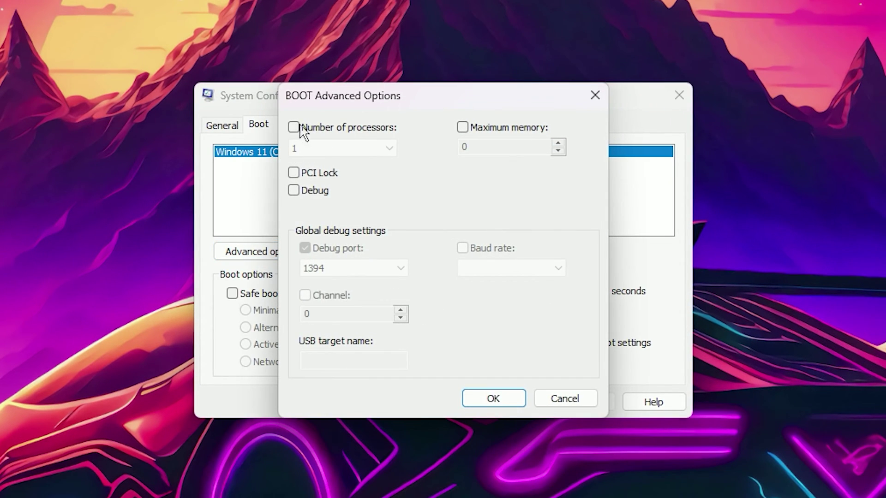
click(309, 134)
click(325, 149)
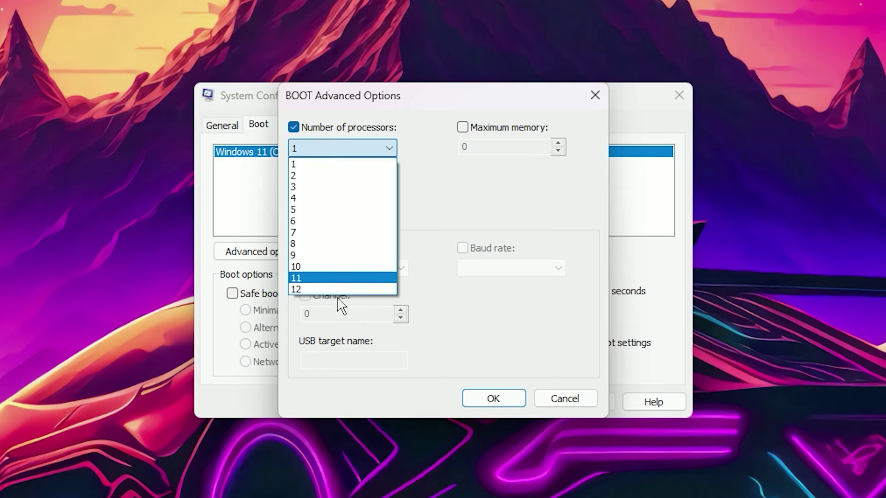
click(302, 289)
click(490, 398)
click(600, 403)
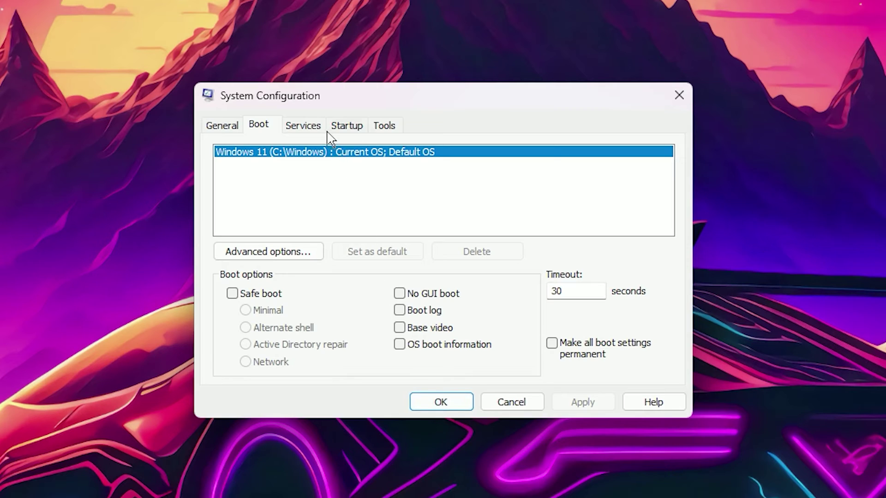
Hide all Microsoft services in System Configuration and disable the Google Chrome Elevation Service and GoogleUpdater InternalService.
click(304, 126)
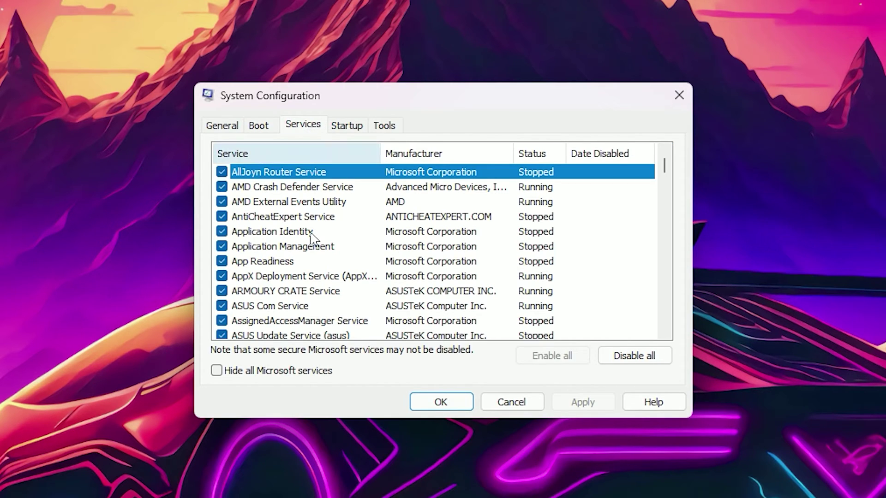
click(216, 371)
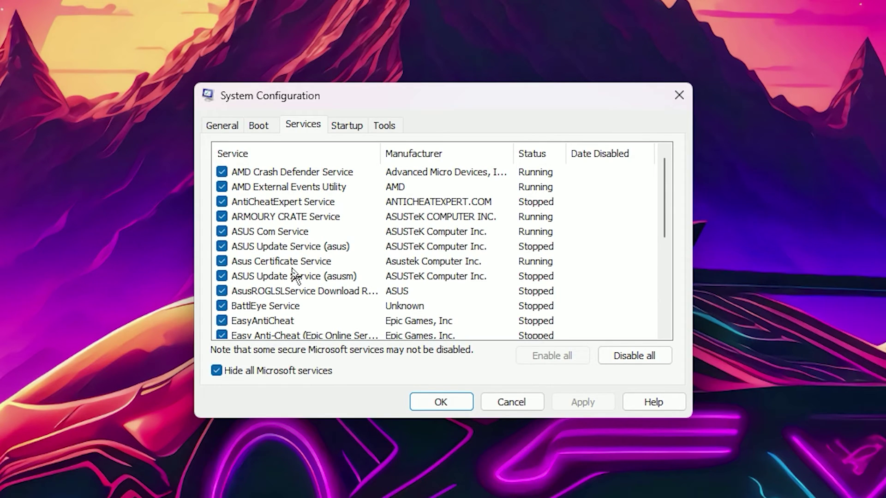
scroll(291, 290, down, 1)
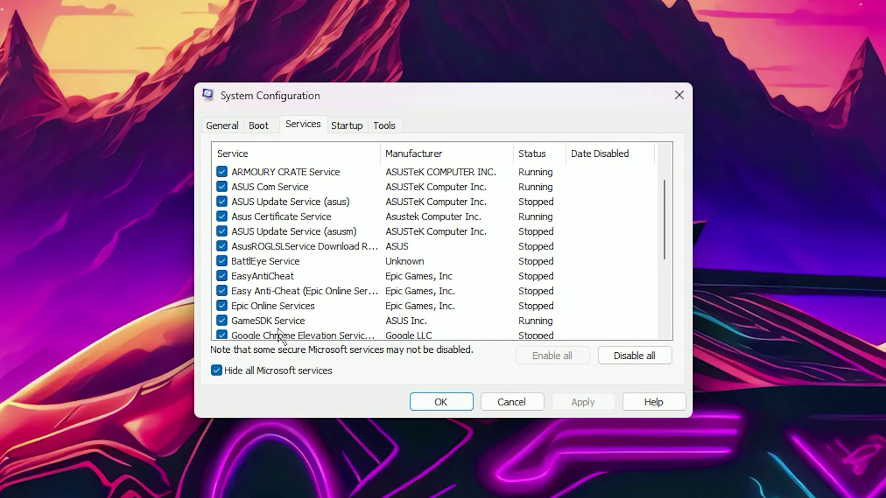
scroll(279, 331, down, 2)
scroll(275, 318, down, 1)
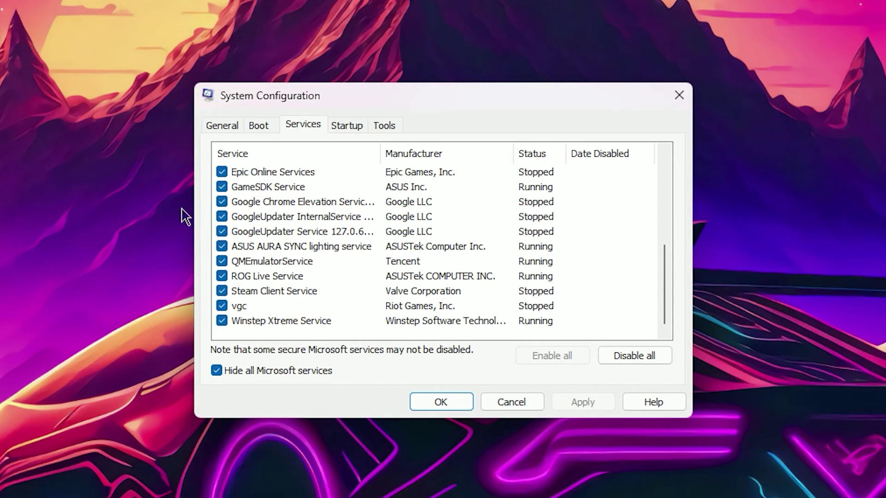
click(222, 202)
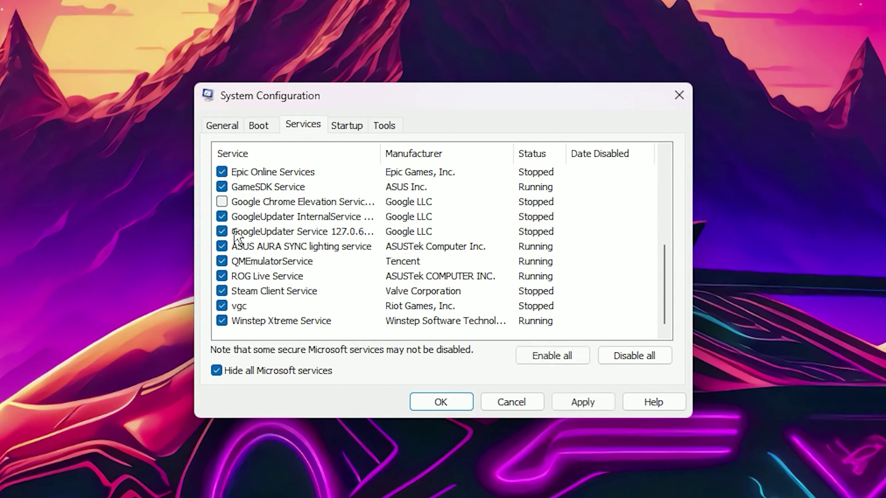
click(222, 216)
Disable the EasyAntiCheat and BattlEye services, apply the changes, and close System Configuration.
scroll(290, 323, up, 5)
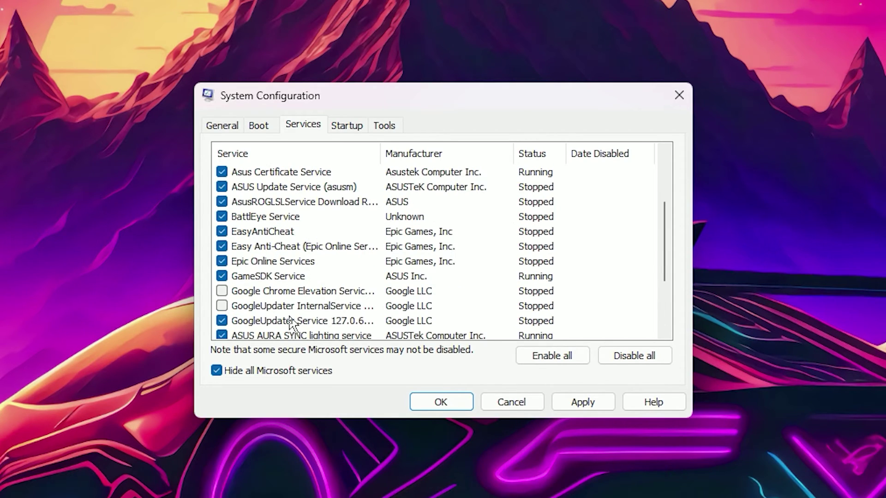
key(Home)
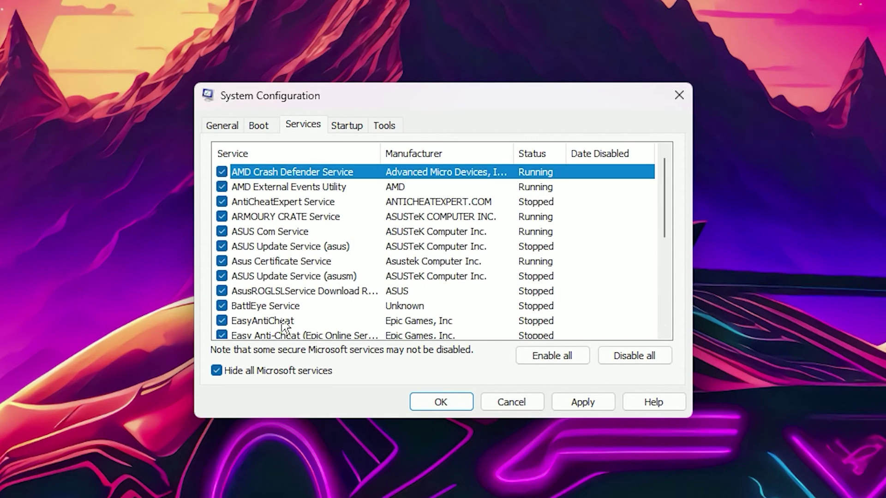
click(222, 321)
click(221, 306)
click(582, 401)
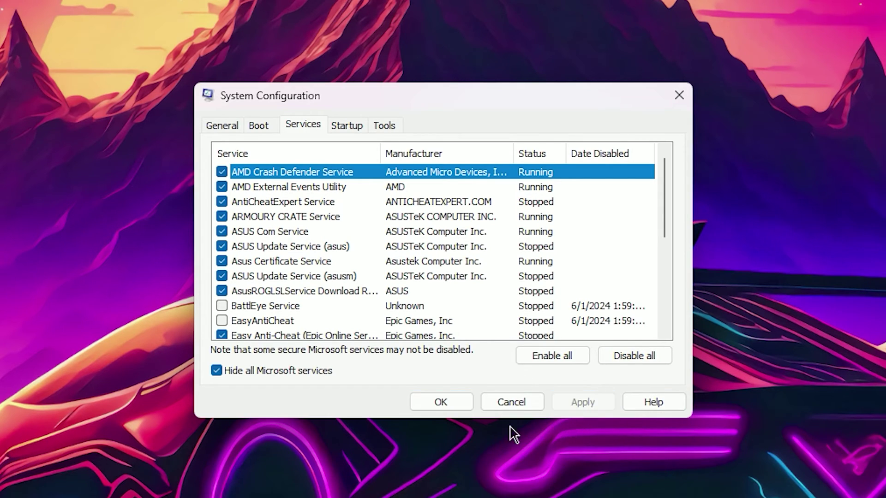
click(458, 407)
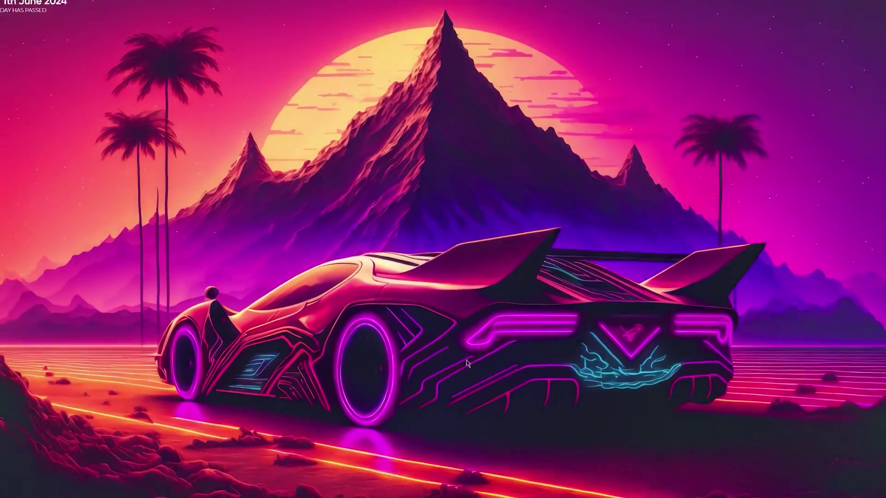
Move the OPTIMIZATION PACK BY ON TREND archive clear of the desktop icons and extract its folder to the desktop with WinRAR.
drag(869, 367, 792, 198)
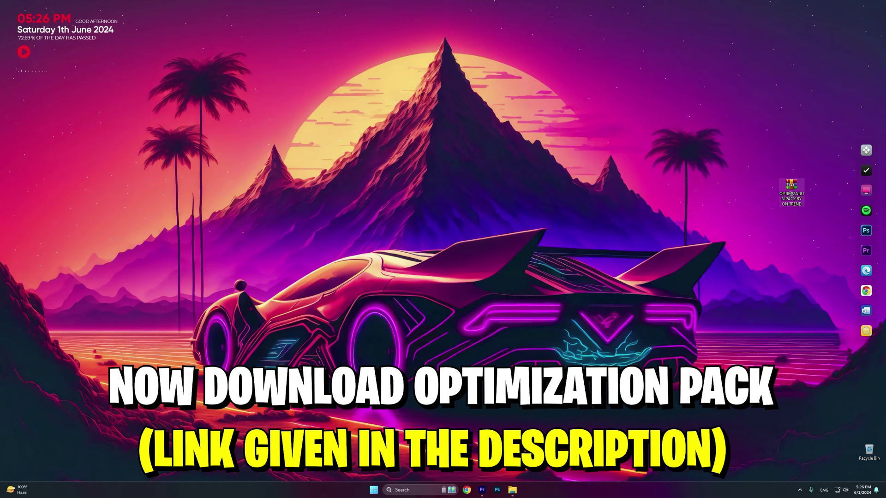
double_click(790, 191)
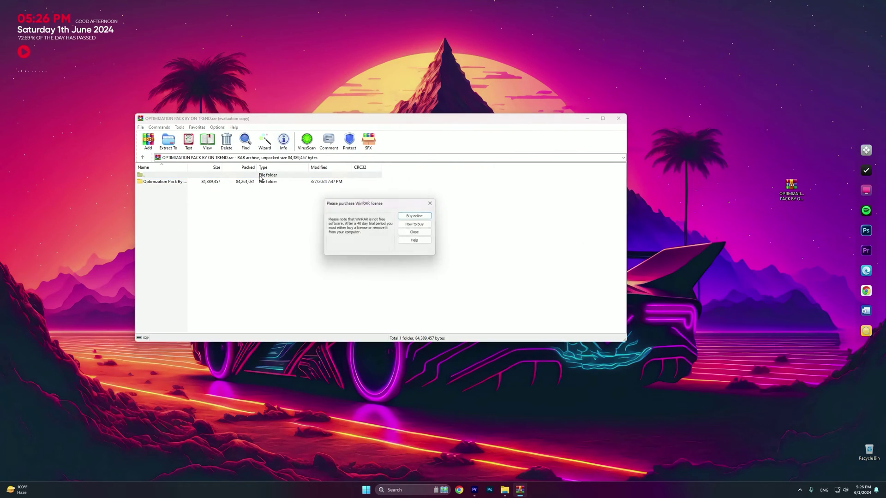
click(433, 203)
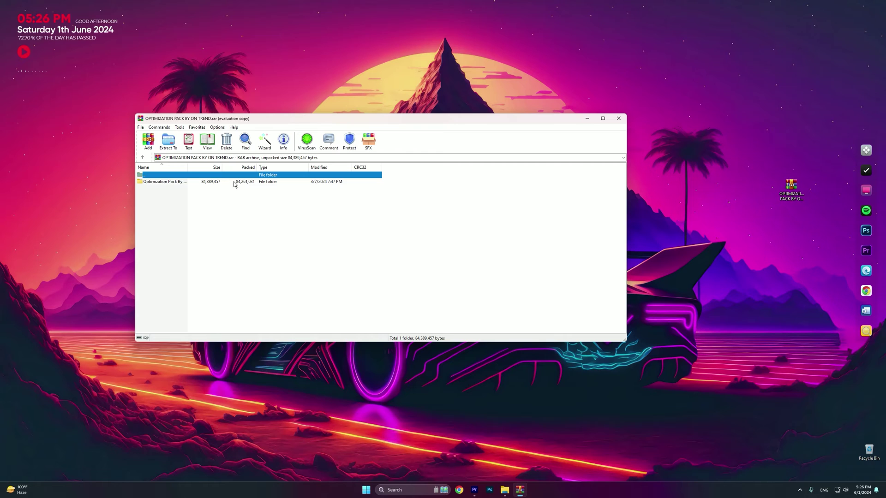
drag(234, 184, 574, 191)
drag(736, 188, 734, 185)
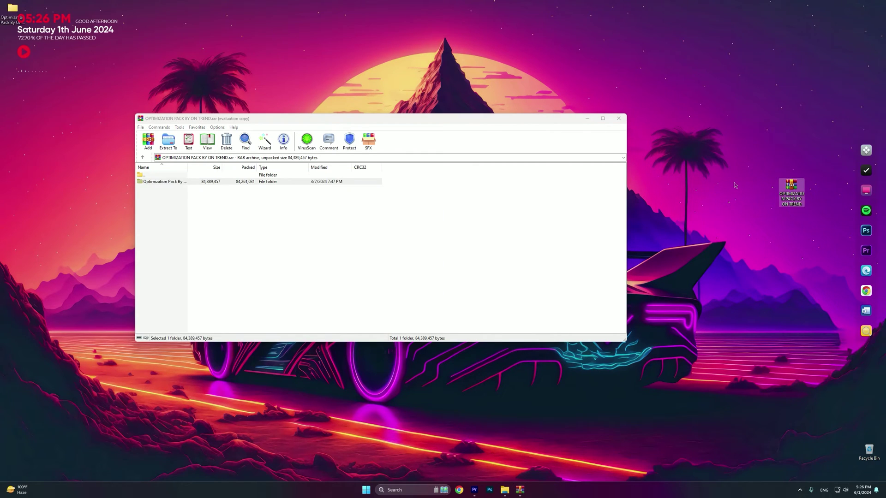
click(618, 118)
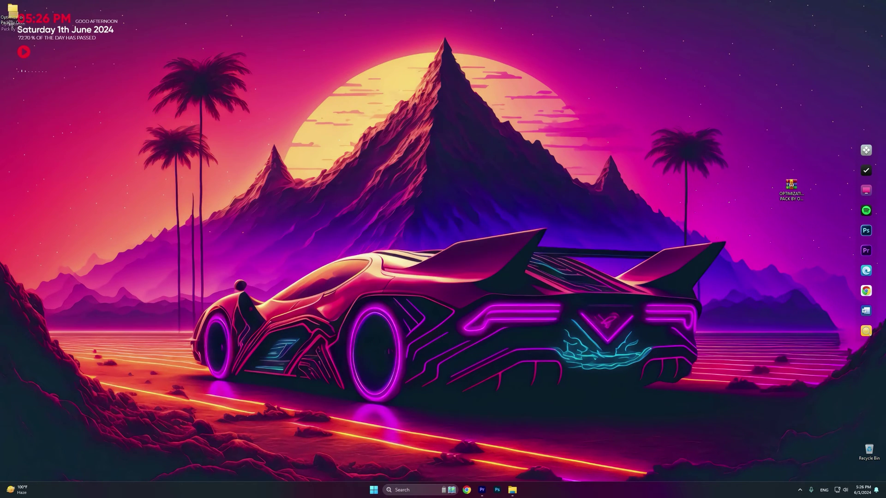
Place the extracted Optimization Pack By On Trend folder beside the archive on the desktop and open it.
right_click(598, 194)
click(621, 238)
click(768, 182)
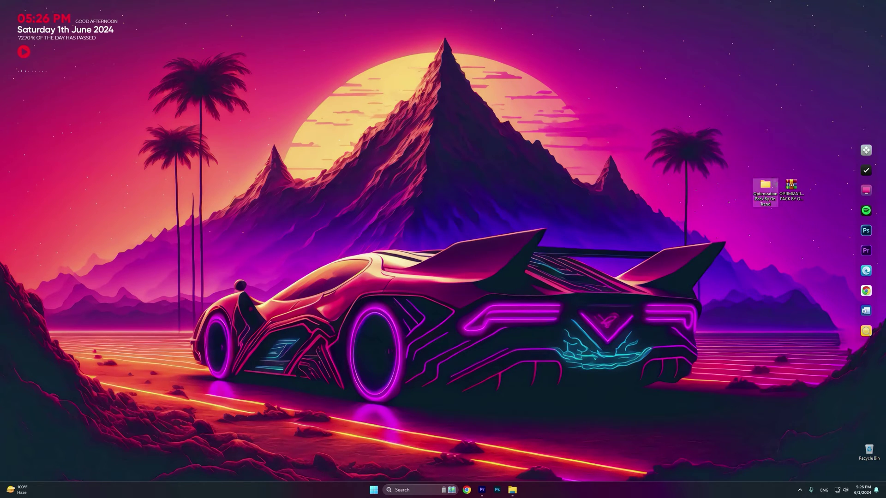
double_click(766, 185)
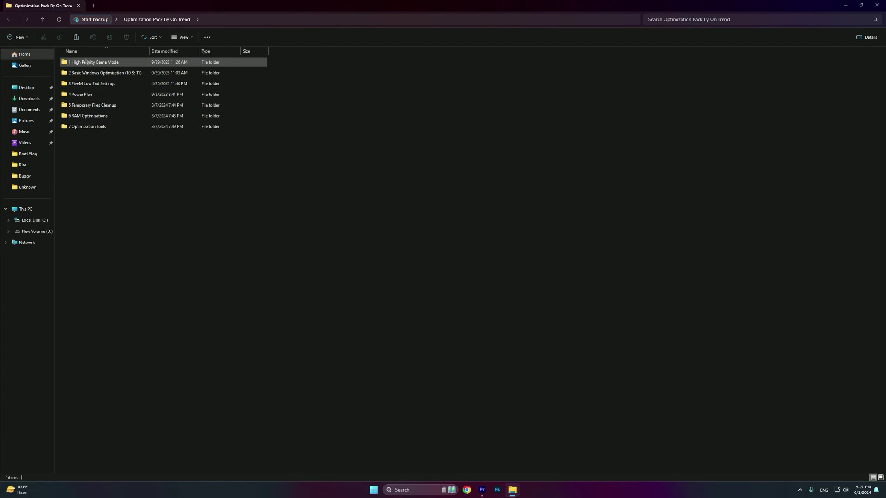
Merge the High Priority registry file from the 1 High Priority Game Mode folder into the registry.
double_click(84, 67)
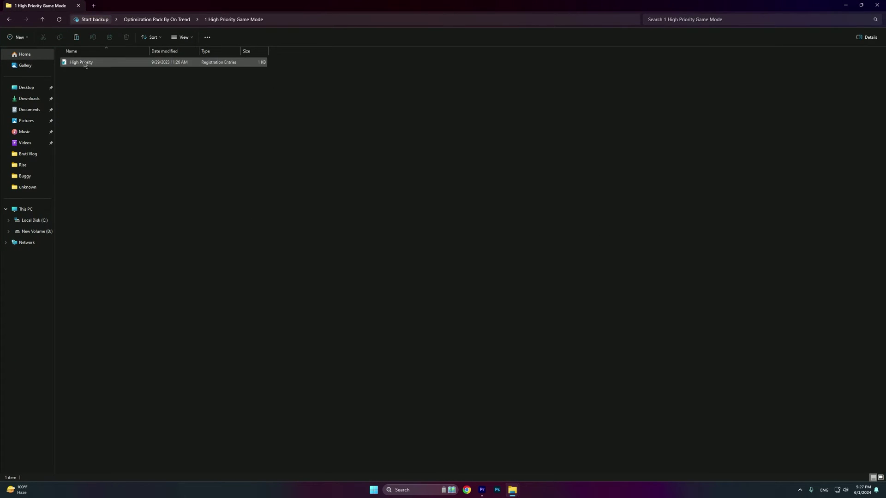
double_click(91, 66)
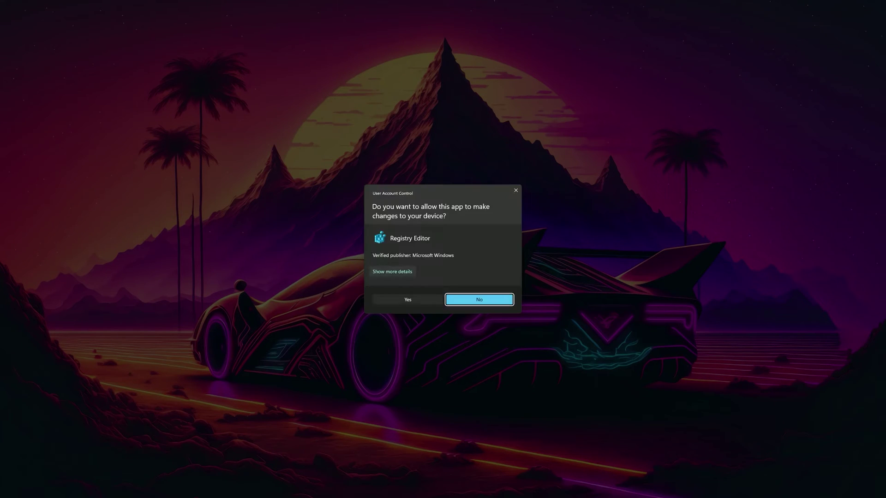
click(408, 299)
click(493, 254)
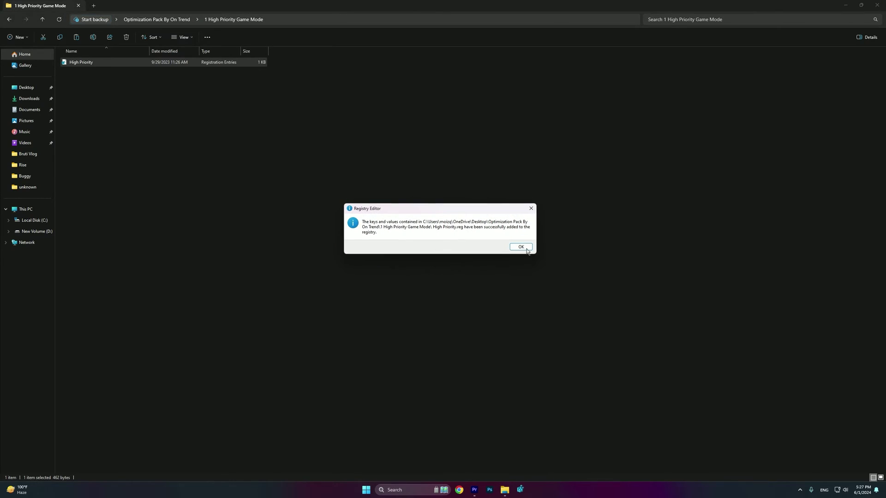
click(519, 247)
Merge the Disable Background Apps registry file from the 2 Basic Windows Optimization (10 & 11) folder.
click(9, 20)
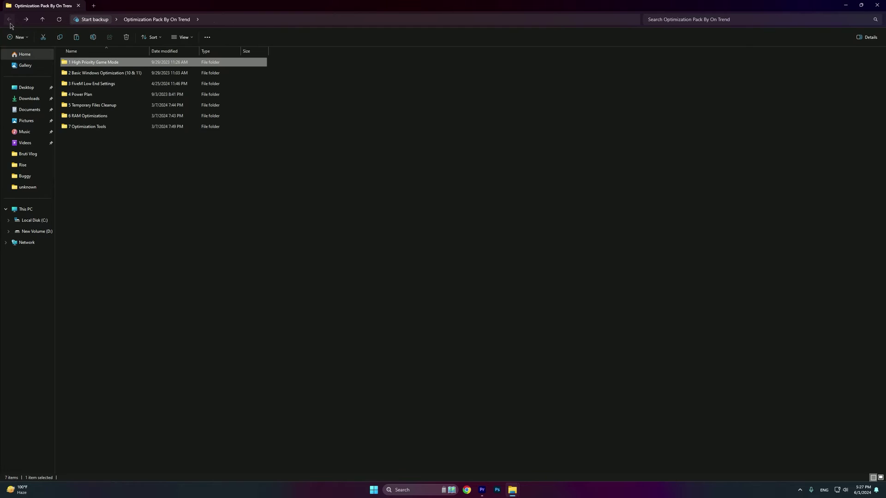
double_click(102, 74)
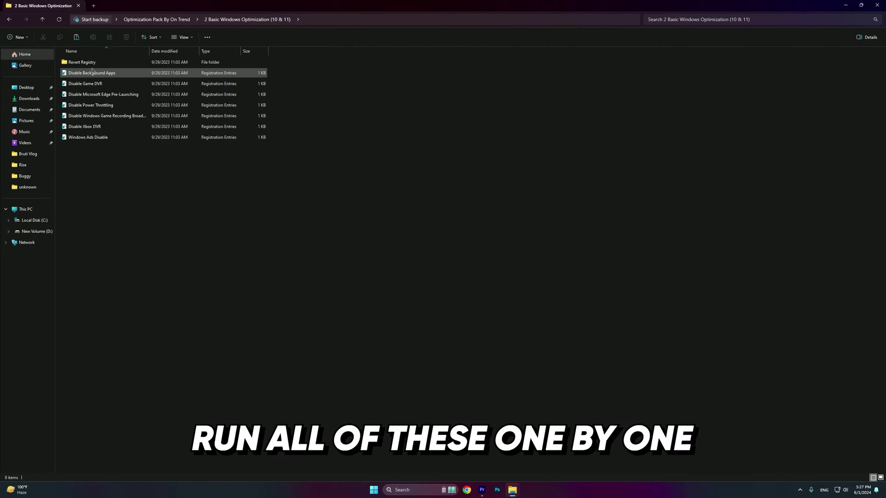
double_click(95, 75)
click(436, 295)
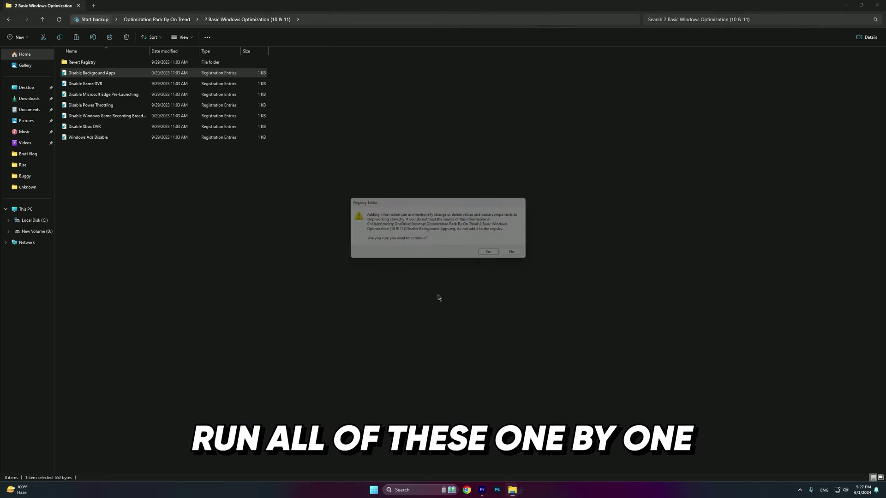
click(493, 256)
click(511, 250)
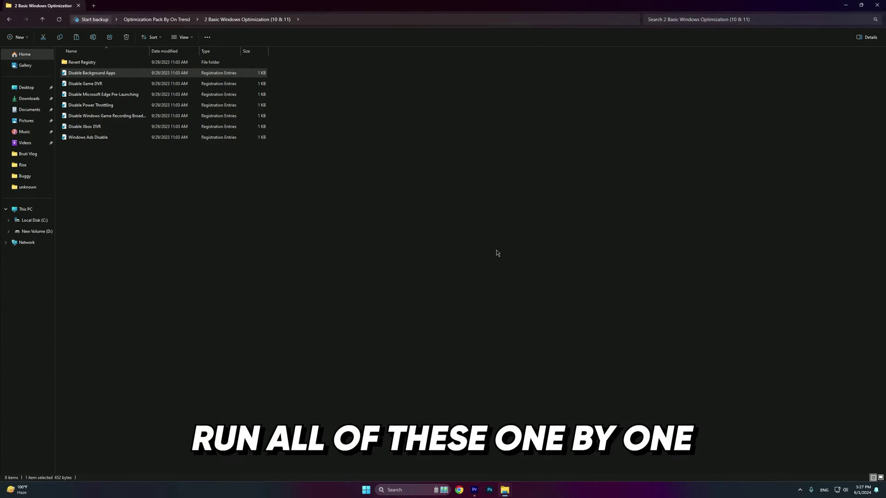
Merge the Disable Game DVR and Disable Microsoft Edge Pre-Launching files into the registry.
double_click(93, 84)
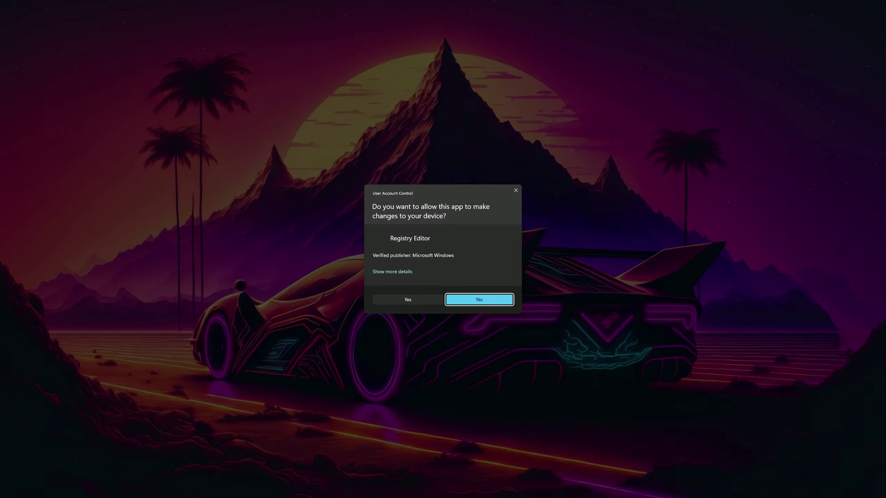
click(408, 300)
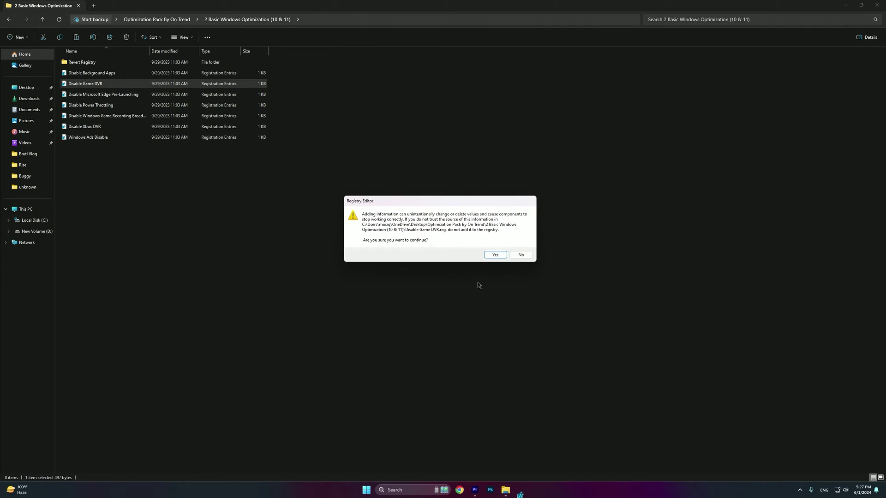
click(495, 255)
click(510, 245)
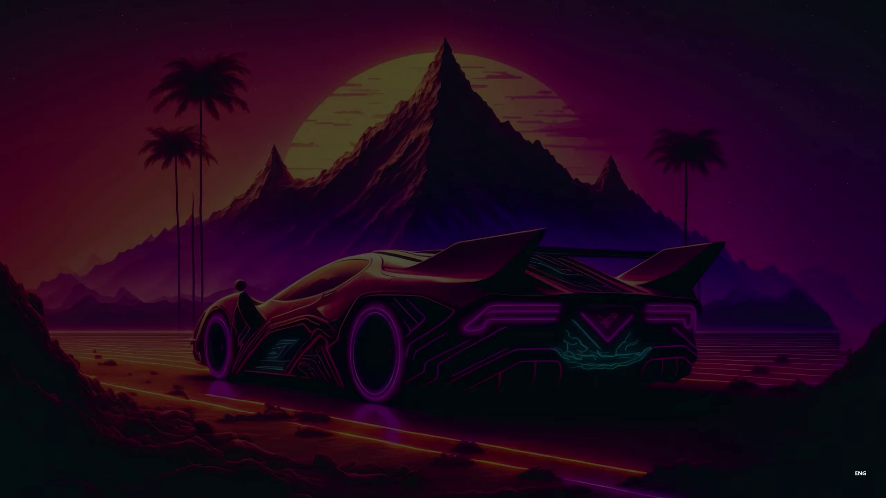
click(413, 300)
click(495, 257)
click(524, 250)
Merge the Disable Power Throttling and Disable Windows Game Recording Broadcasting files into the registry.
double_click(90, 105)
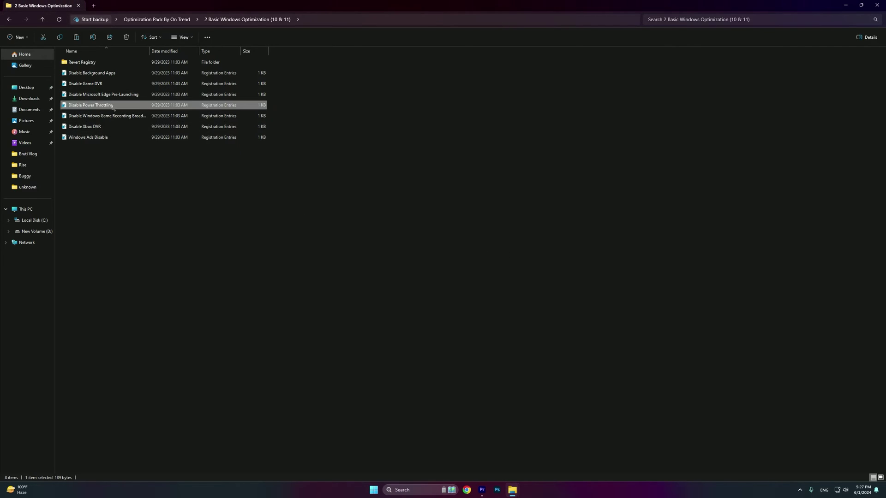
click(407, 300)
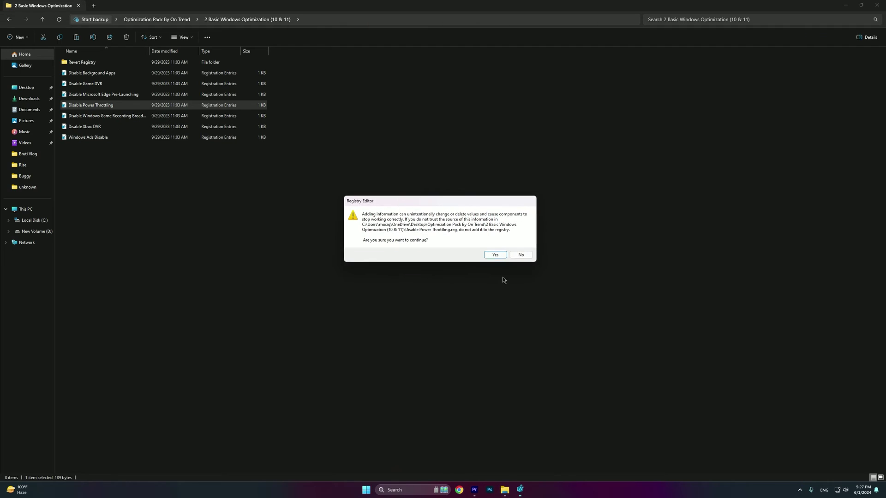
click(495, 255)
click(529, 248)
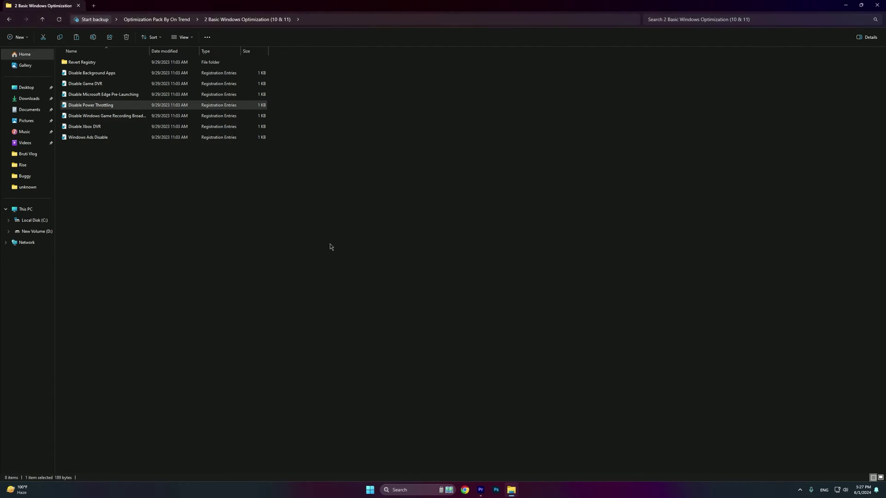
double_click(123, 116)
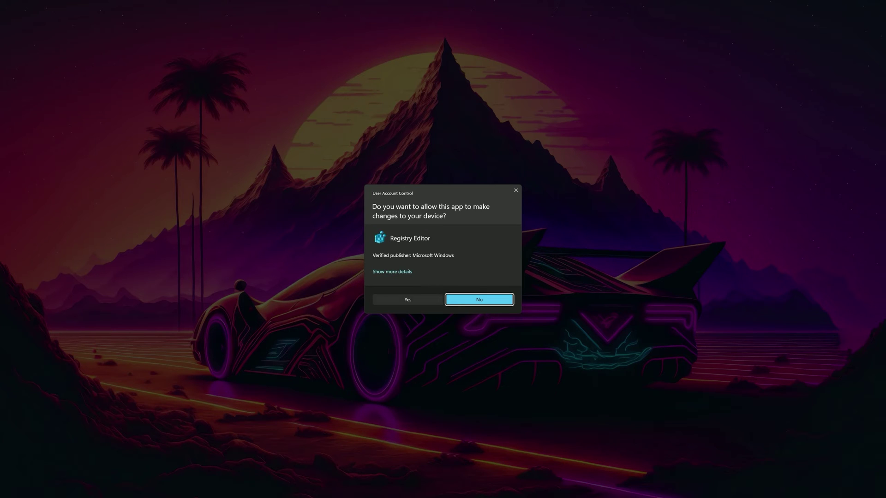
click(408, 299)
click(495, 255)
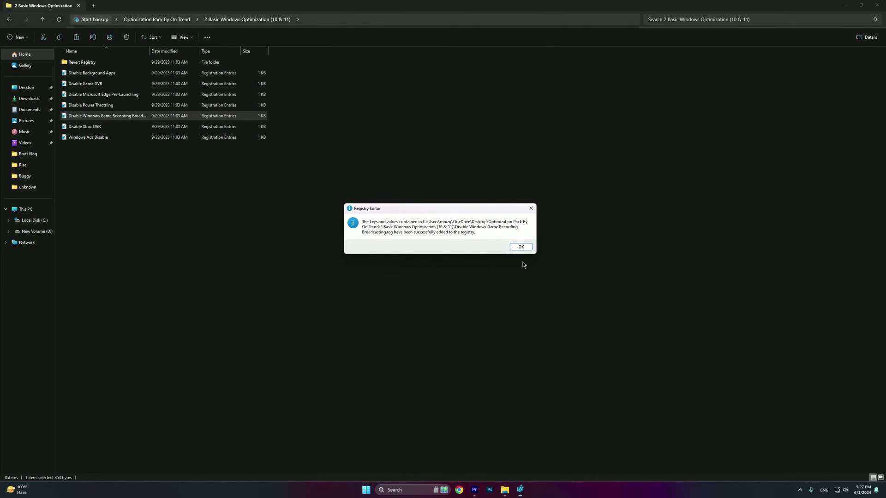
click(521, 247)
Merge the Disable Xbox DVR and Windows Ads Disable files into the registry.
double_click(85, 126)
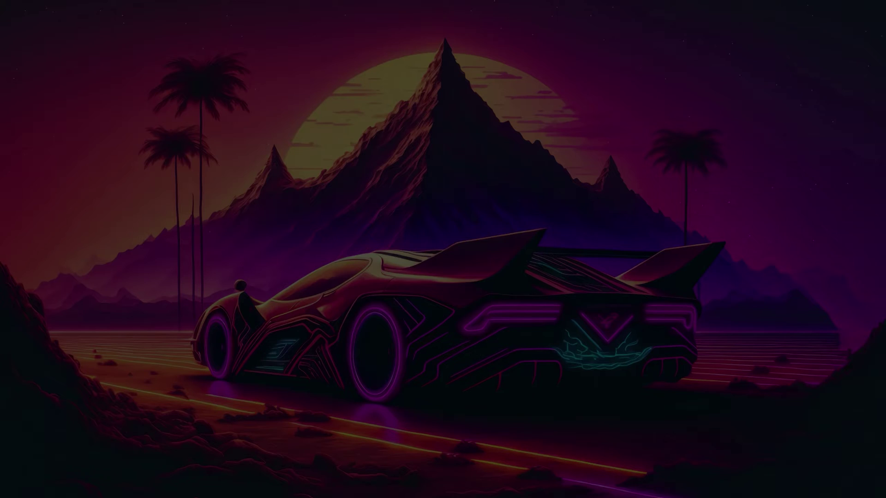
click(492, 253)
click(519, 249)
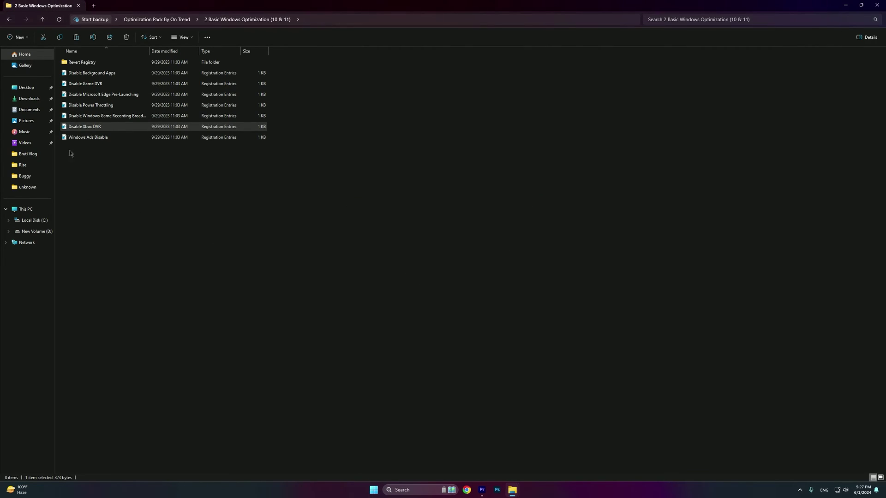
double_click(87, 138)
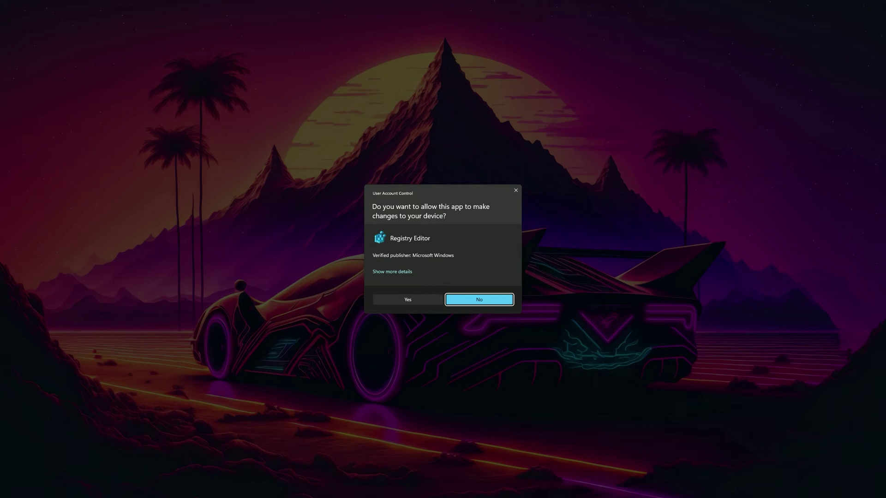
click(439, 299)
click(496, 255)
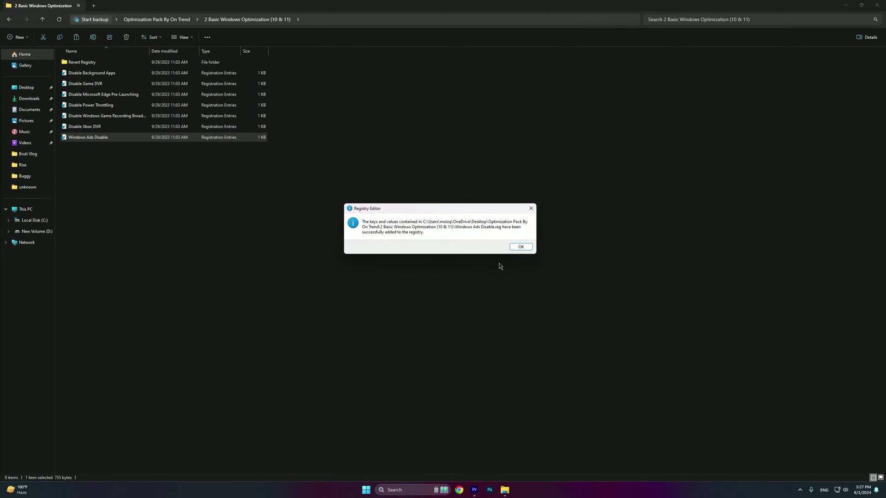
Dismiss the registry merge message and open the optimization pack's 3 FiveM Low End Settings folder.
click(520, 248)
click(155, 200)
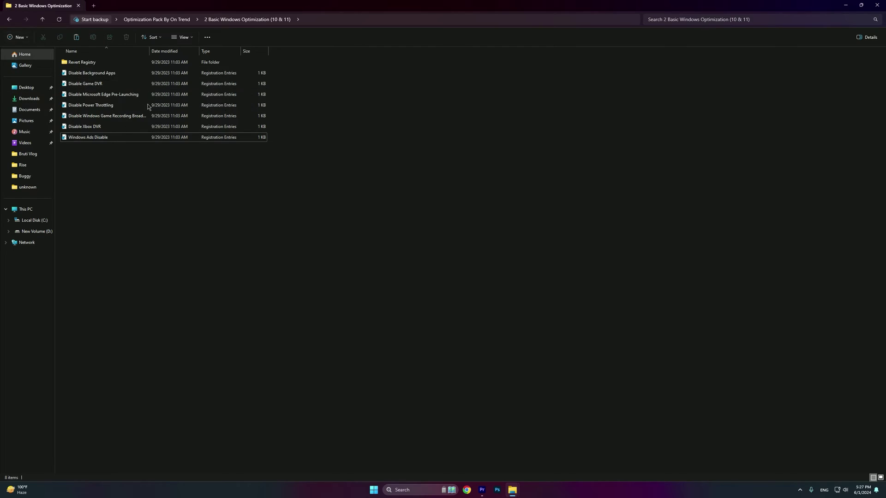
click(10, 22)
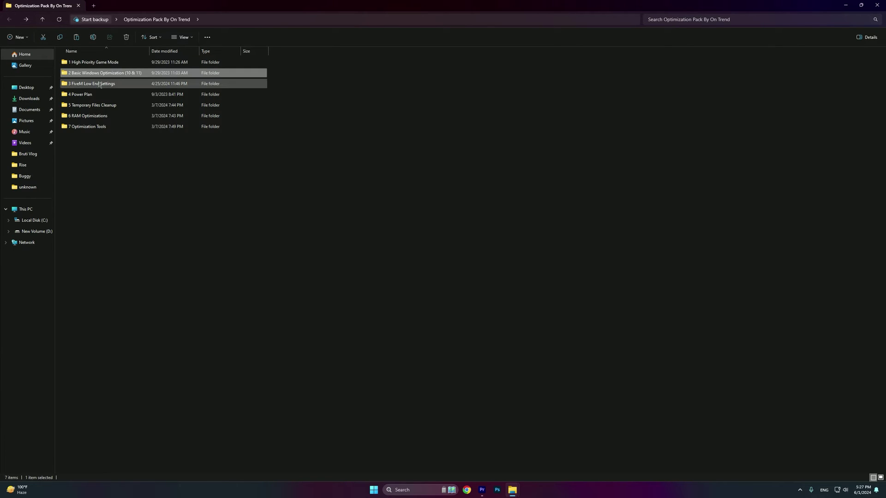
click(77, 86)
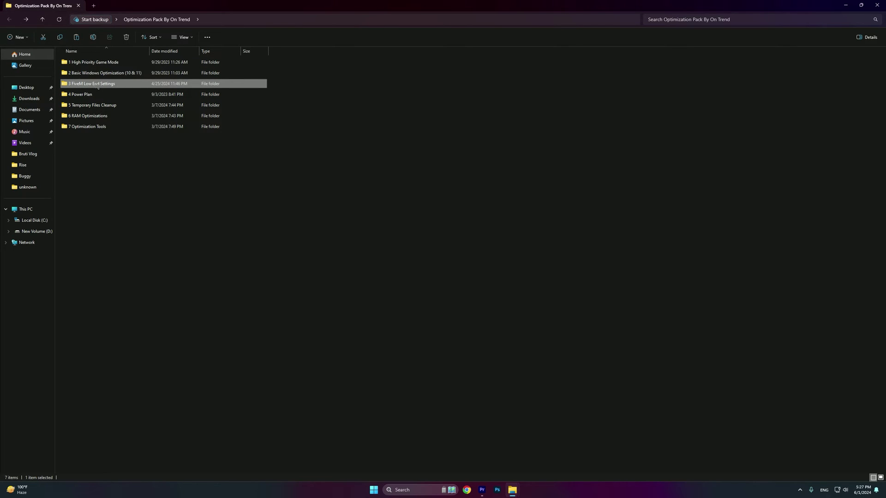
double_click(94, 87)
Extract the citizen and mods folders from the FiveM Low End Settings archive into its own folder, then close the archive.
double_click(87, 64)
drag(188, 116, 607, 143)
click(646, 213)
drag(444, 234, 433, 212)
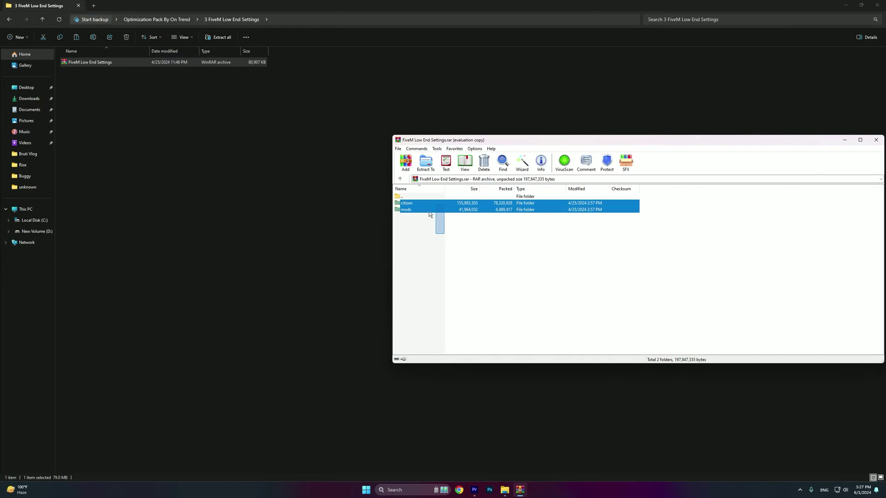
drag(323, 208, 324, 208)
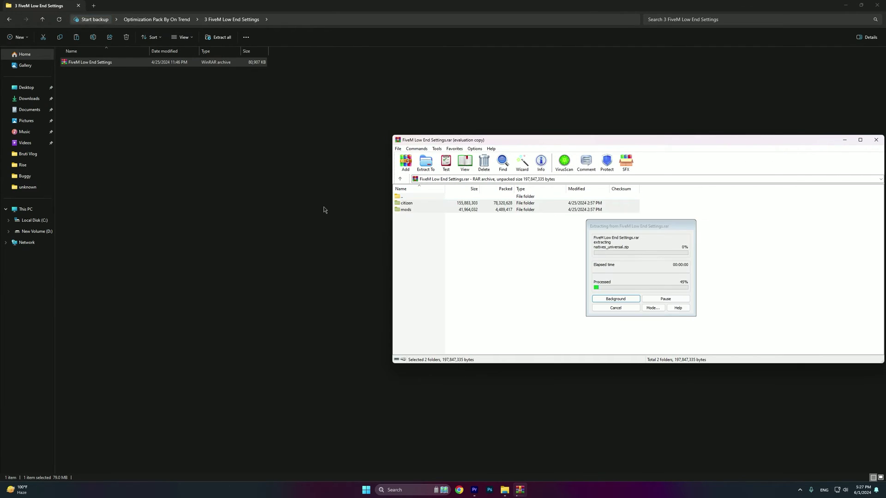
mouse_move(520, 490)
click(547, 438)
click(133, 176)
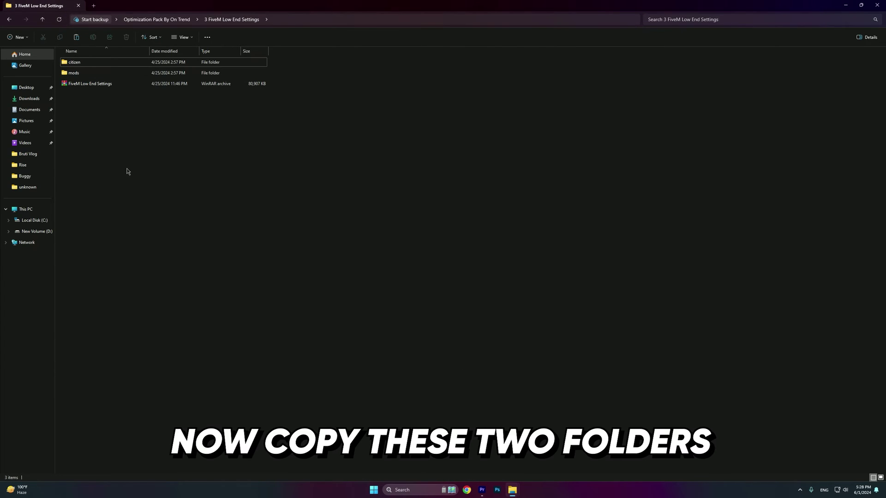
Copy the extracted citizen and mods folders together.
click(97, 72)
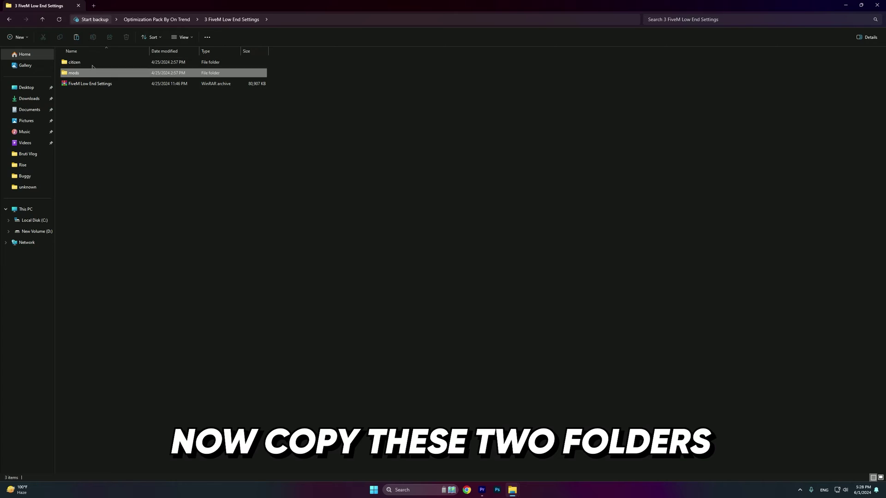
ctrl+click(95, 63)
right_click(95, 67)
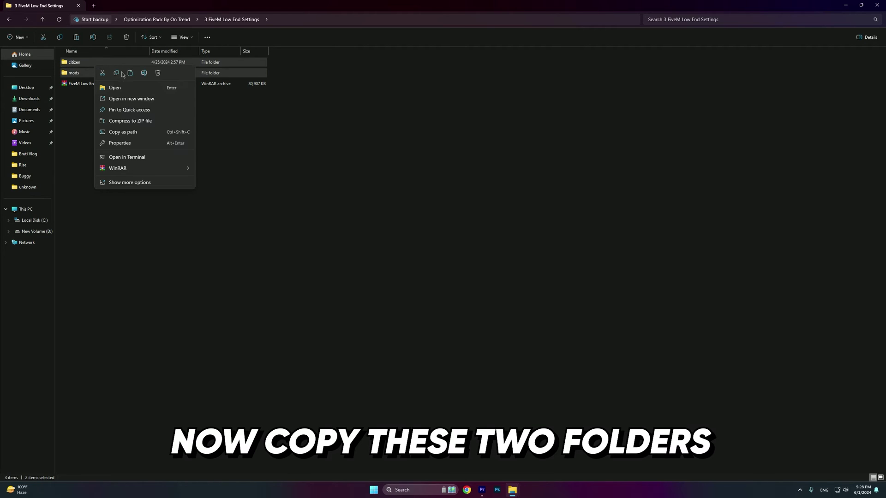
click(116, 73)
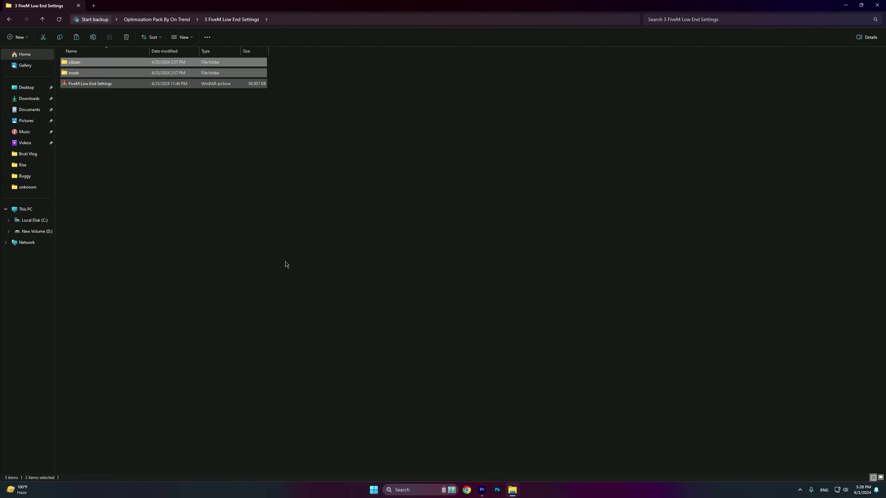
Search Windows for FIVEM, follow its file location to the installation folder and open FiveM Application Data.
click(374, 490)
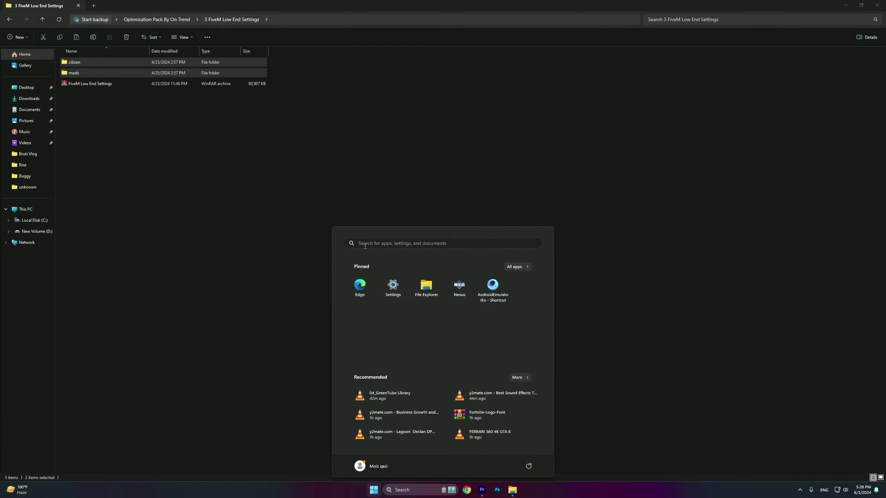
text(FIVEM)
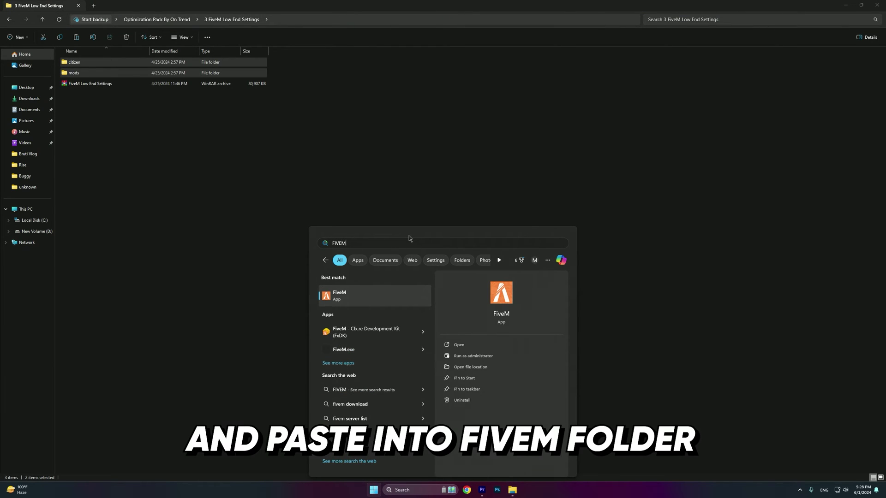
click(468, 364)
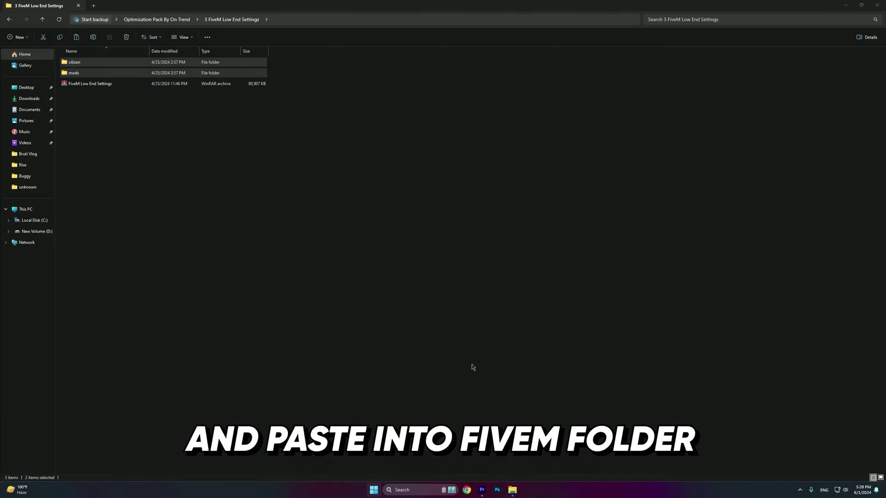
right_click(83, 266)
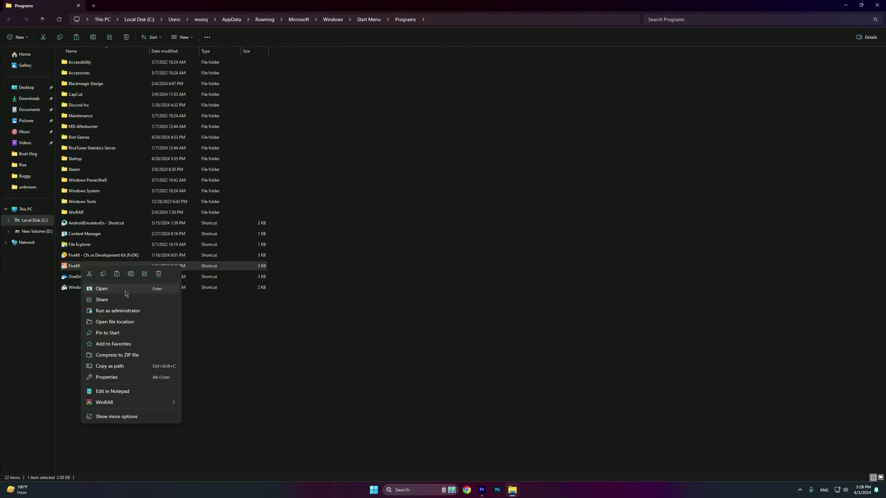
click(118, 322)
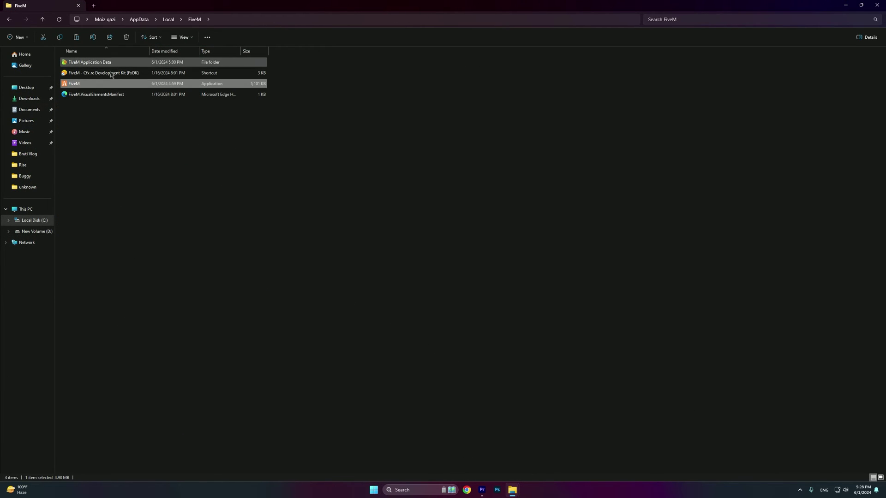
click(88, 62)
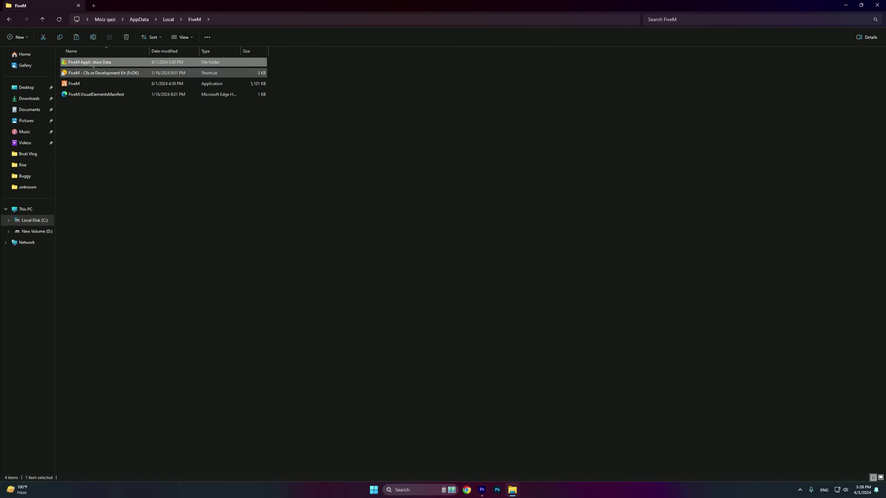
double_click(92, 63)
Paste the copied folders into FiveM Application Data, replacing the files in the destination, and close that window.
right_click(375, 131)
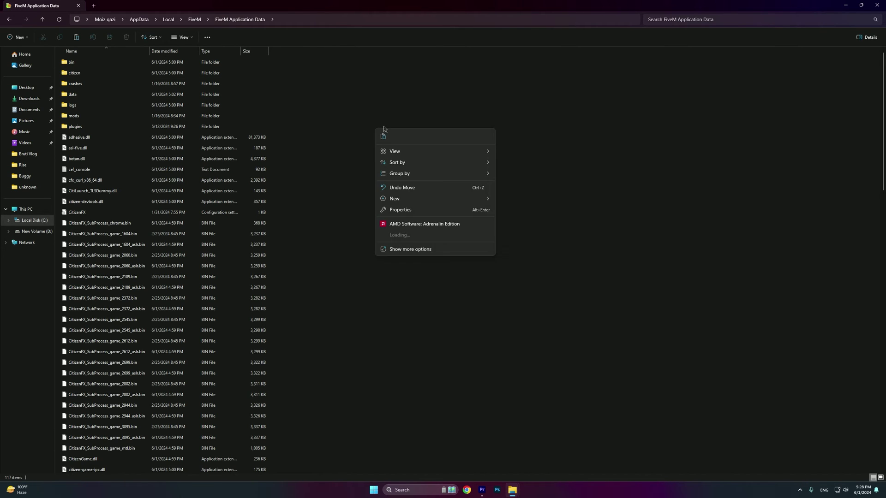
click(382, 137)
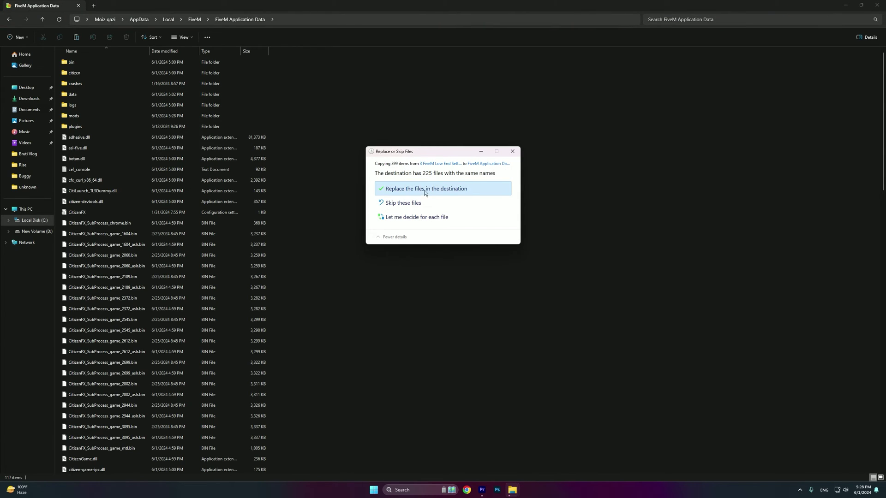
click(414, 189)
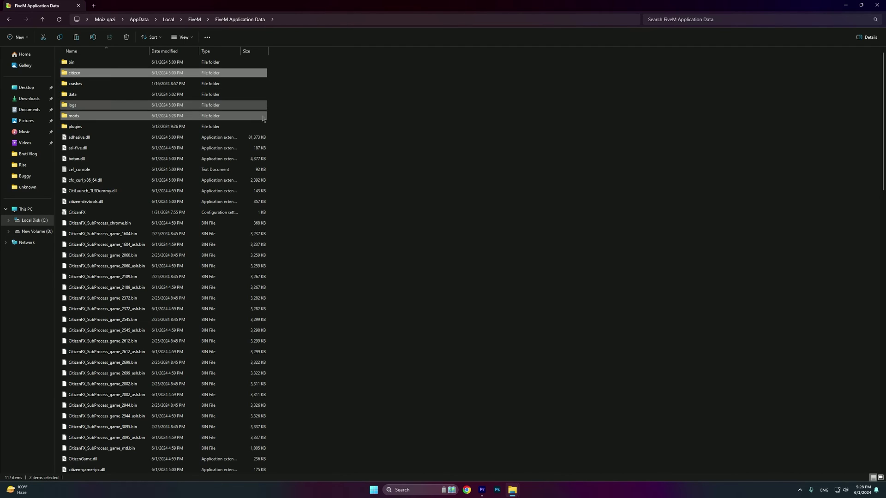
click(881, 7)
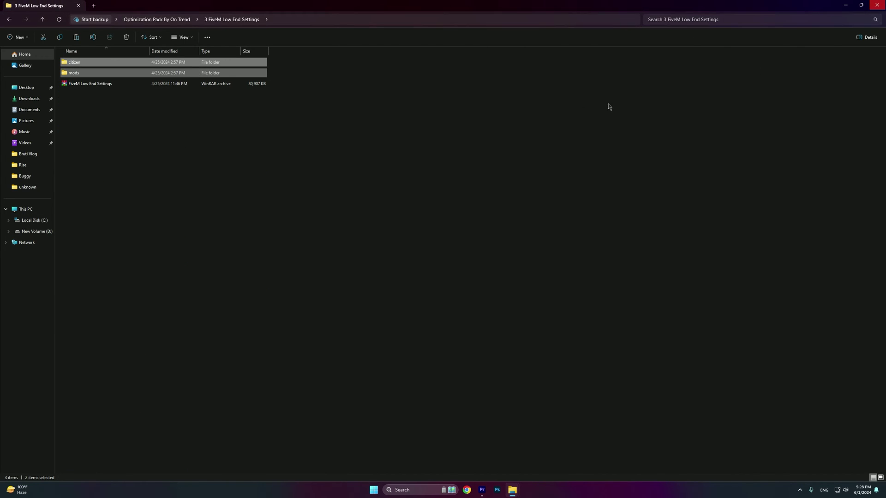
Use the Power Plans shortcut in the 4 Power Plan folder to choose Ultimate Performance, and close Power Options.
click(283, 129)
click(10, 19)
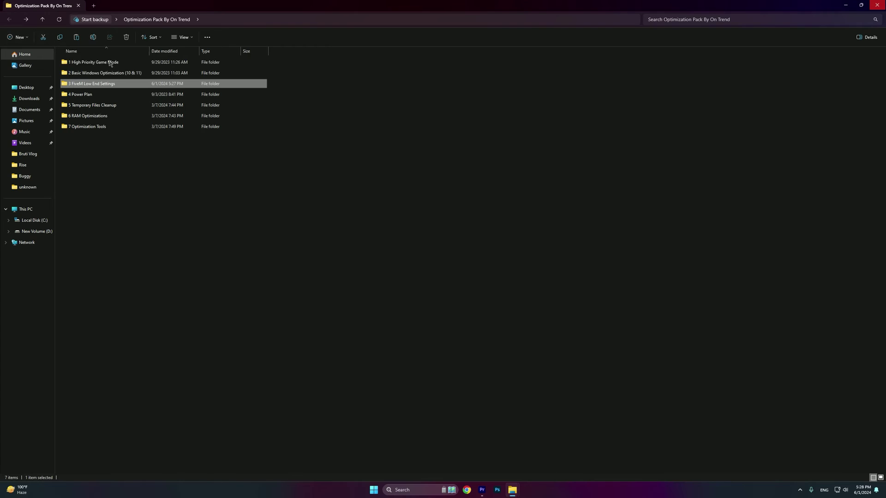
double_click(80, 95)
double_click(88, 63)
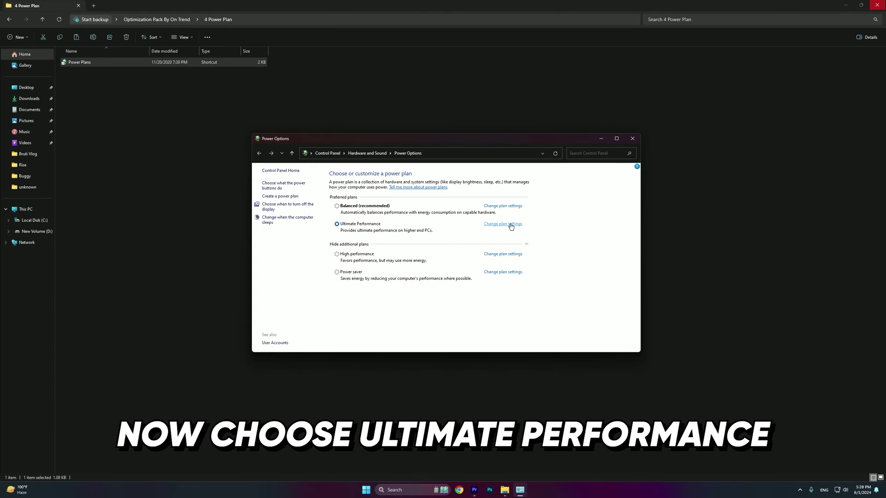
click(633, 139)
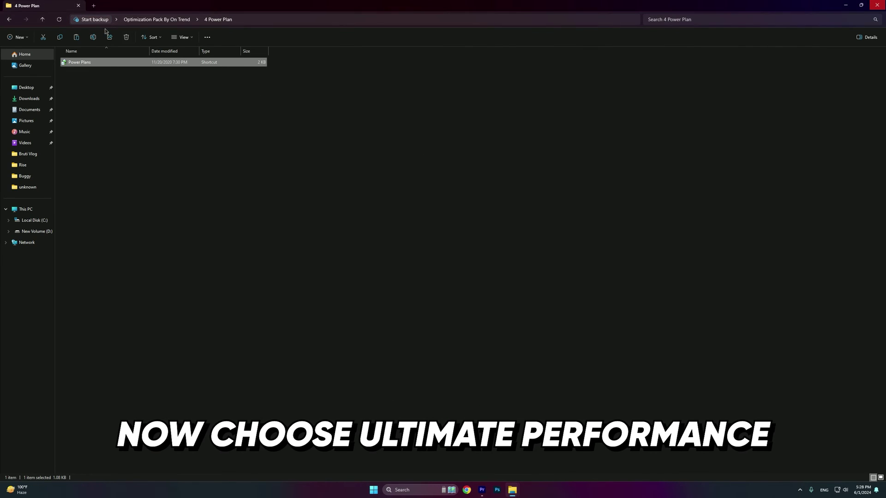
Run the Delete Update Cache script from the 5 Temporary Files Cleanup folder and close its console when it finishes.
click(9, 19)
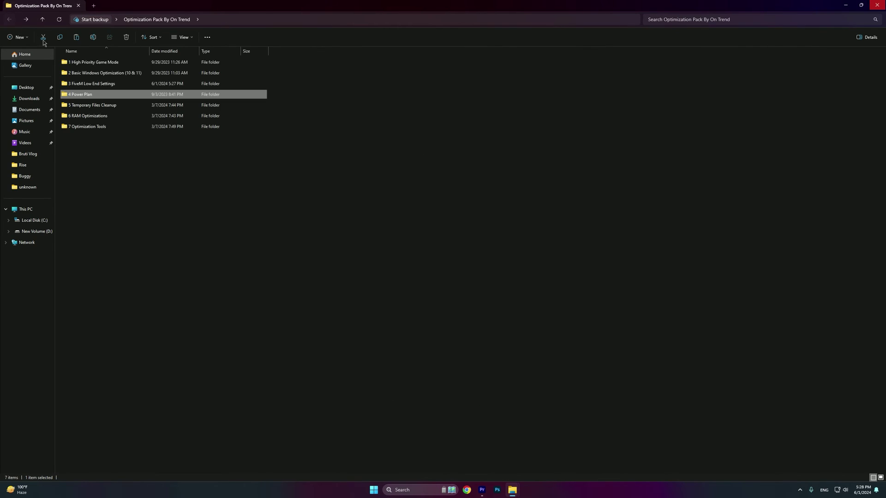
double_click(90, 106)
click(88, 63)
double_click(88, 62)
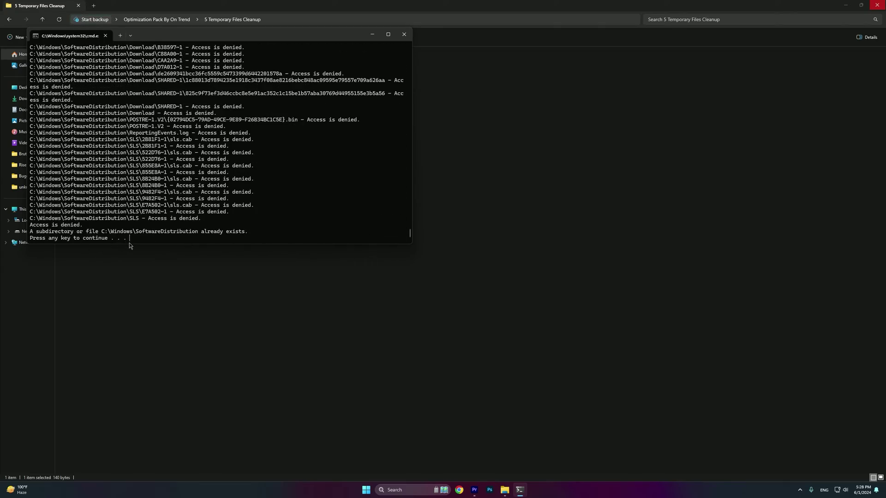
drag(130, 245, 75, 241)
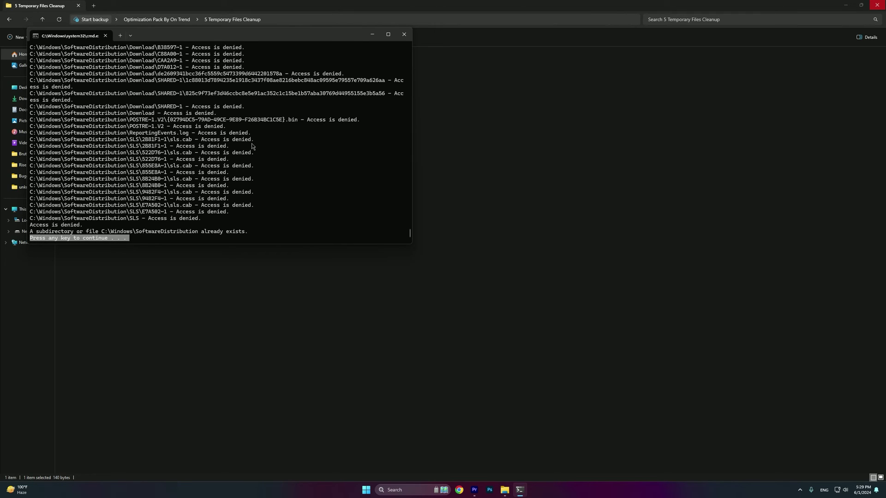
click(404, 34)
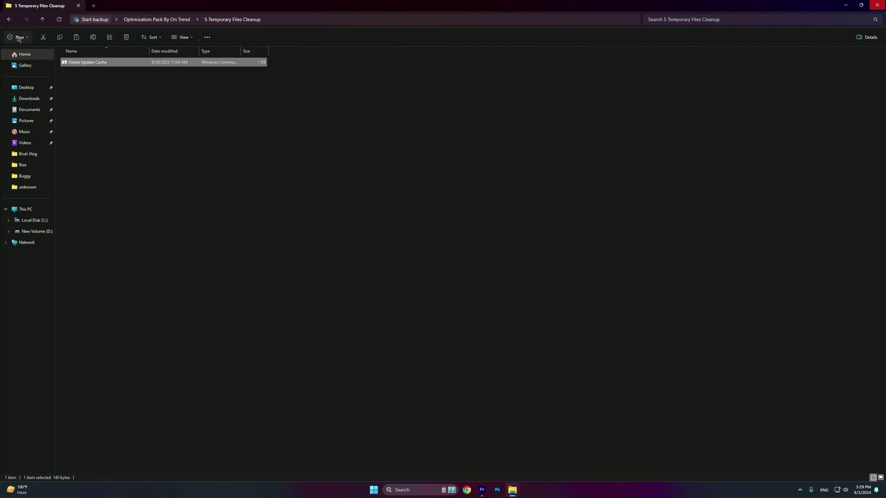
Merge the 16GB Ram registry file from the 6 RAM Optimizations folder.
click(9, 19)
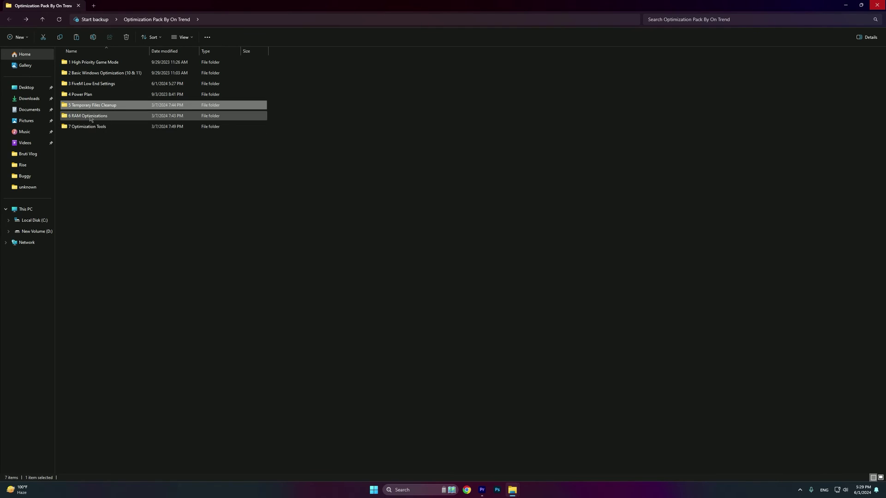
double_click(90, 117)
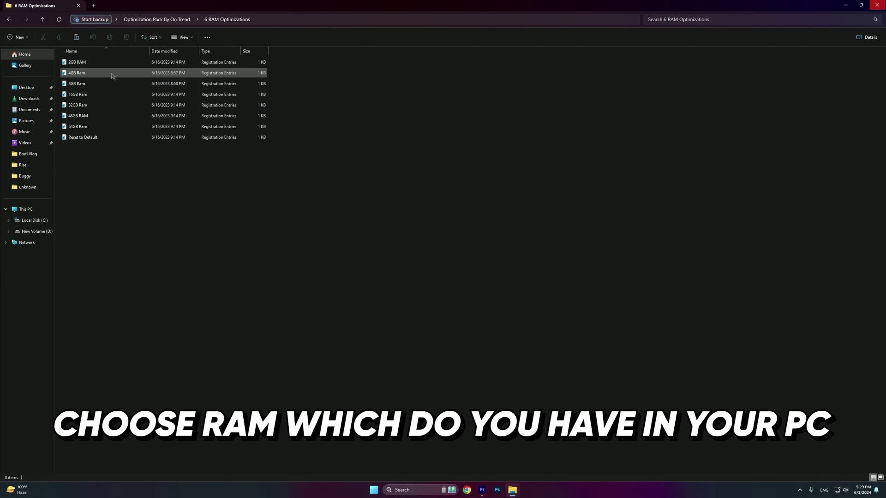
click(71, 95)
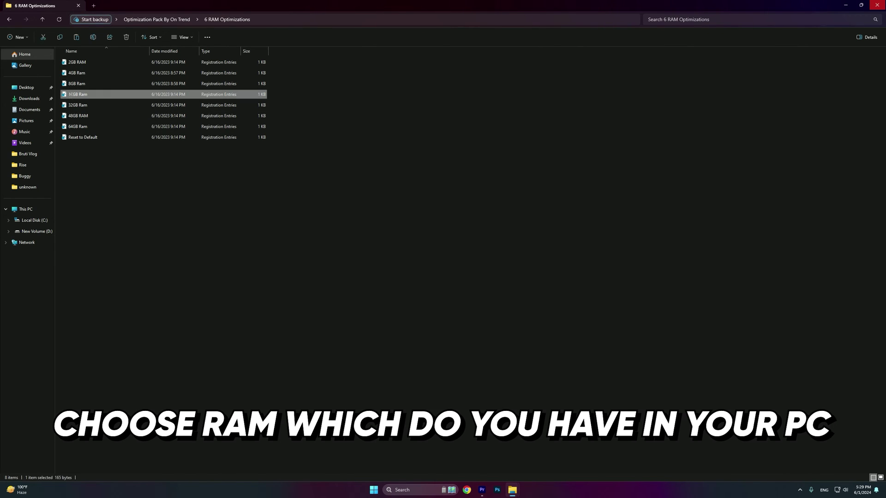
double_click(83, 97)
click(405, 298)
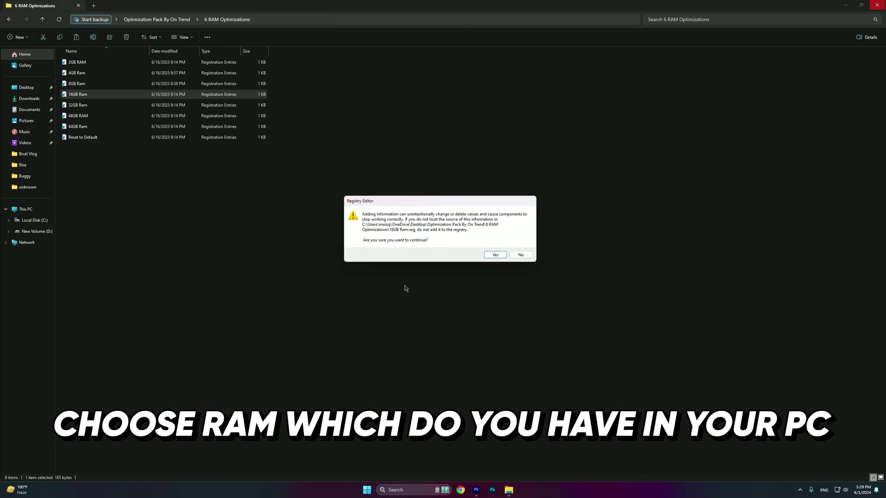
click(493, 257)
click(519, 243)
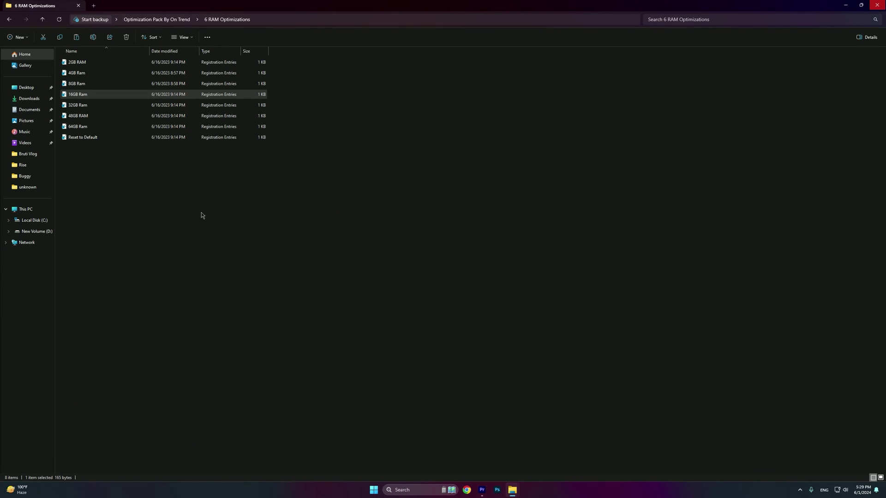
Install Mem Reduct from 9 MemReduct in the 7 Optimization Tools folder, keeping the setup defaults, and launch it on finishing.
click(7, 20)
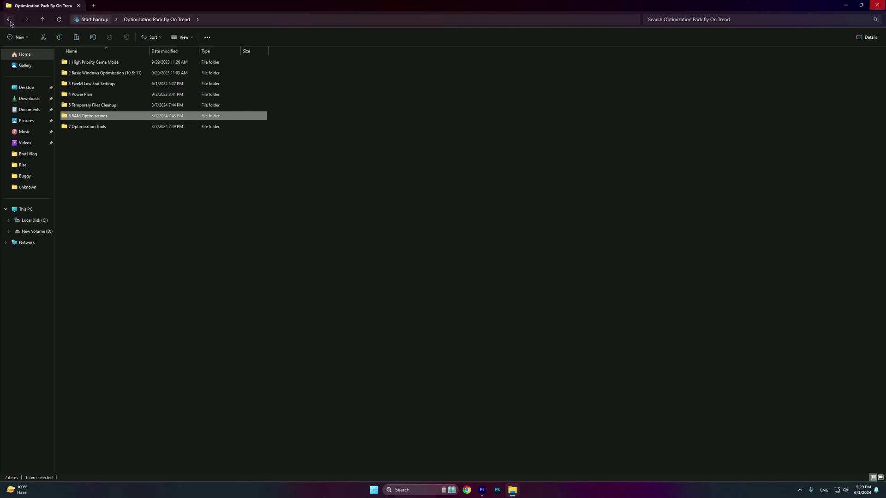
double_click(94, 126)
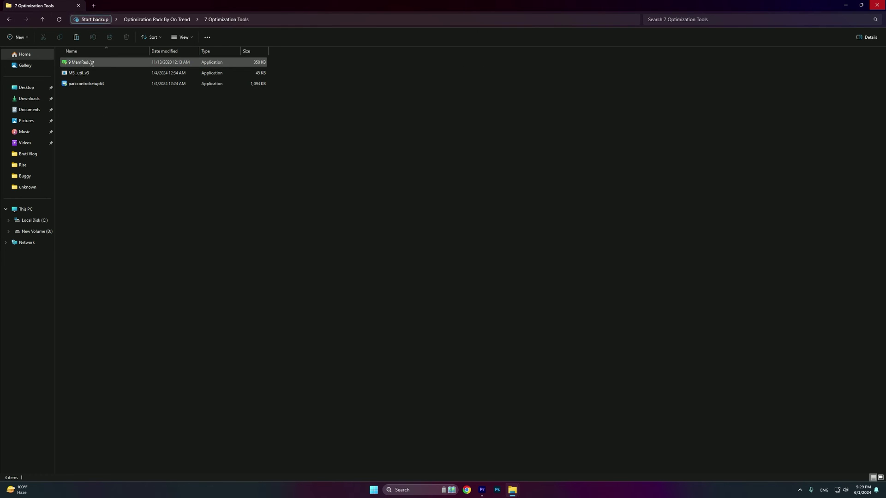
double_click(114, 62)
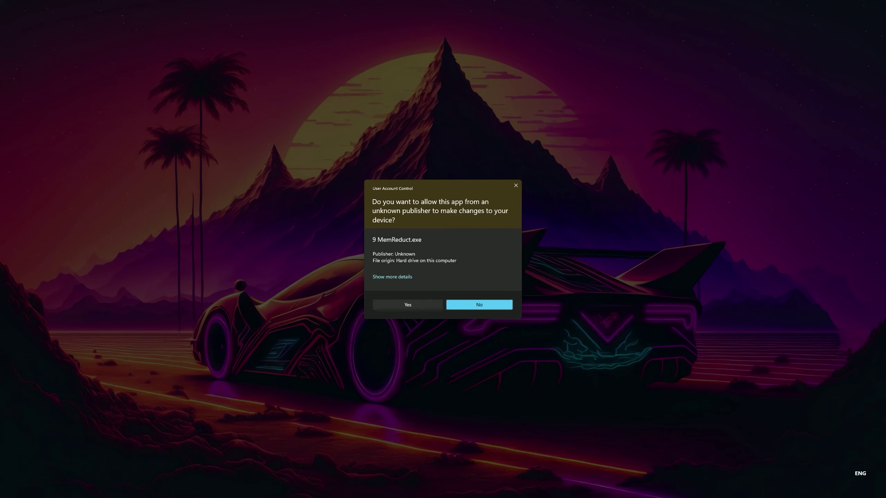
click(408, 304)
click(481, 302)
click(482, 302)
click(482, 302)
click(482, 300)
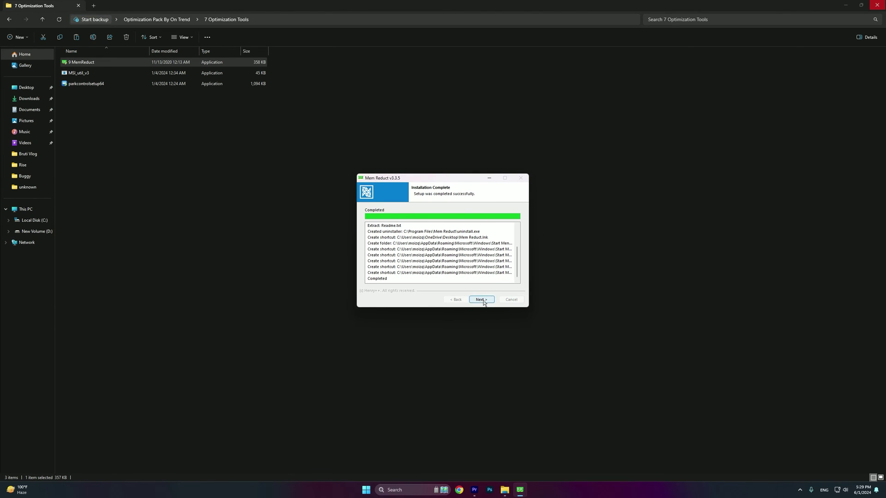
click(482, 300)
click(482, 300)
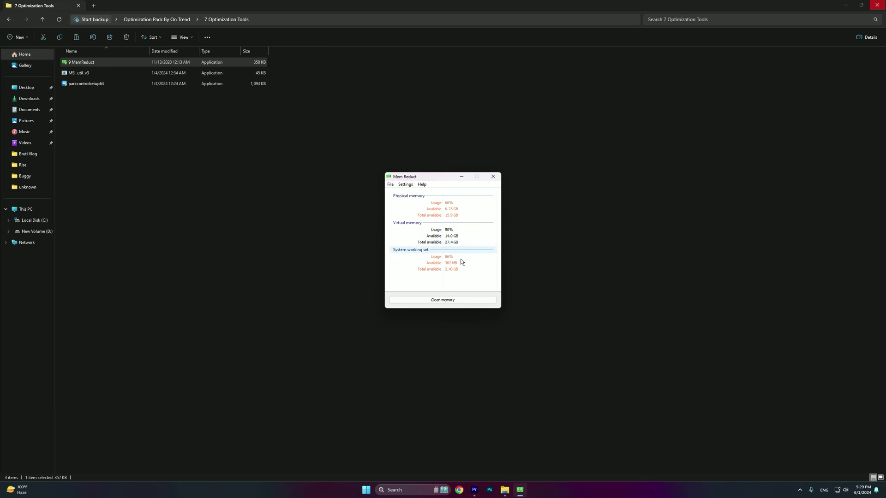
Clean the memory with Mem Reduct and close its window.
click(489, 262)
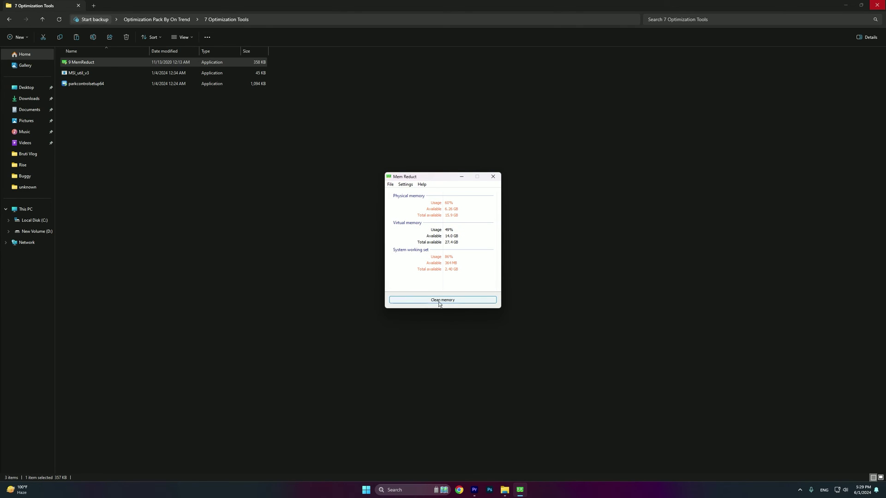
click(450, 303)
click(464, 254)
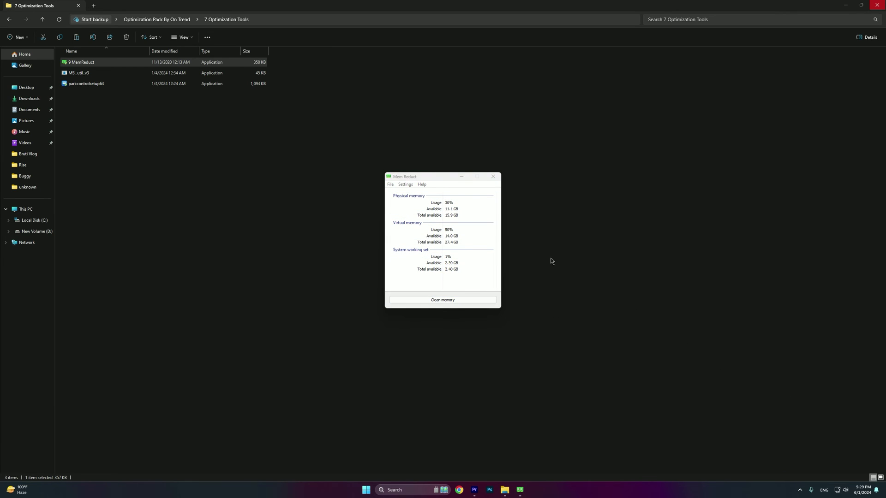
click(492, 176)
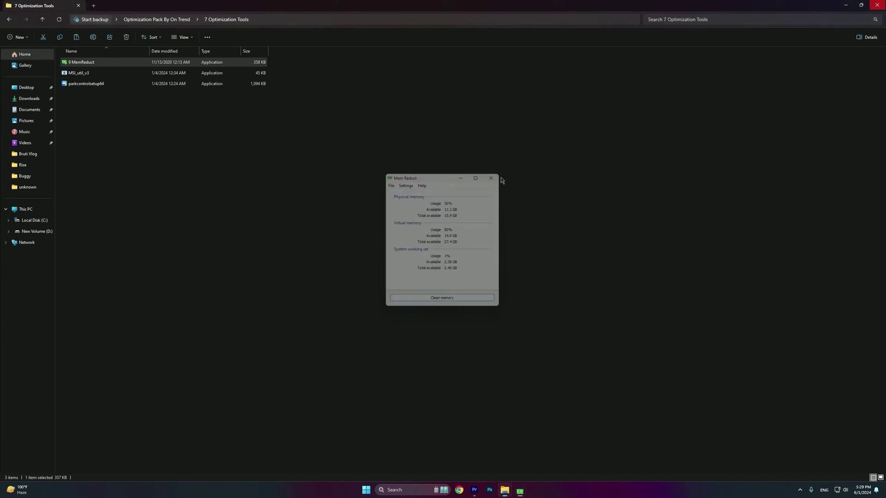
Run MSI_util_v3 from the 7 Optimization Tools folder as administrator.
right_click(103, 85)
click(79, 73)
right_click(78, 73)
click(119, 115)
click(407, 302)
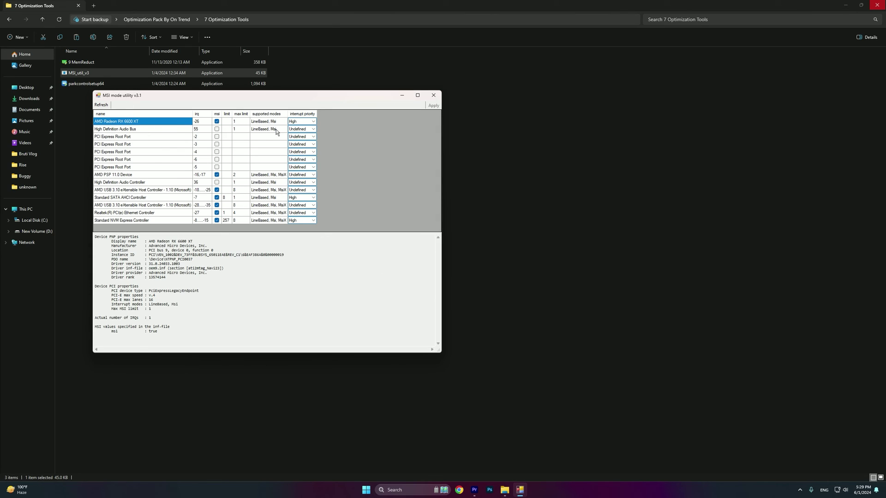
Choose High as the AMD Radeon RX 6600 XT's interrupt priority and close the MSI mode utility.
click(295, 122)
click(303, 122)
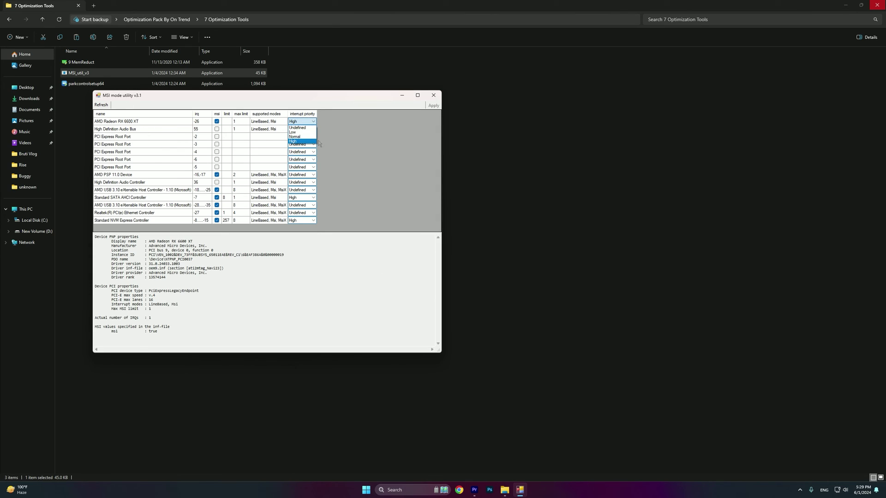
click(294, 142)
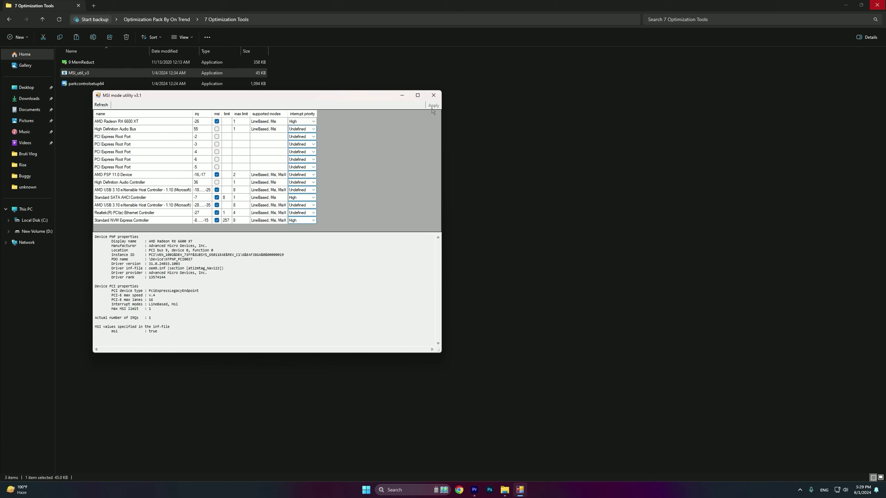
click(433, 96)
Install ParkControl with parkcontrolsetup64, using English as the installer language and the default options, and launch it.
double_click(90, 83)
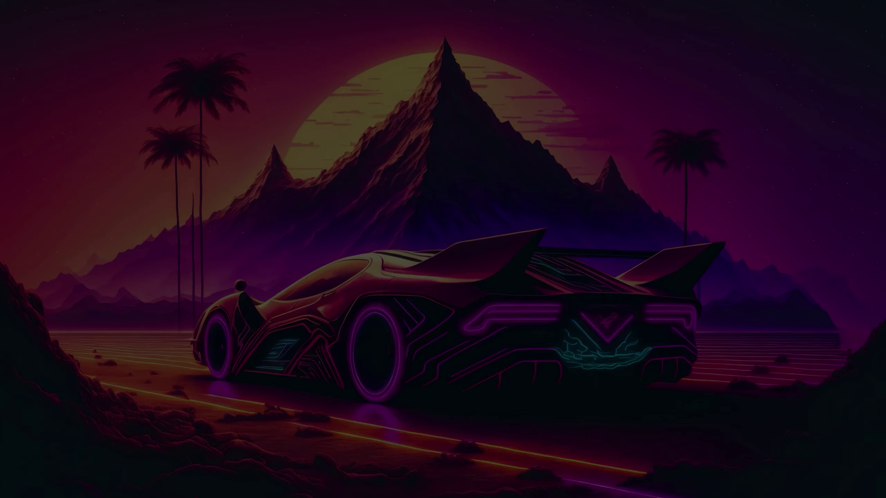
click(481, 302)
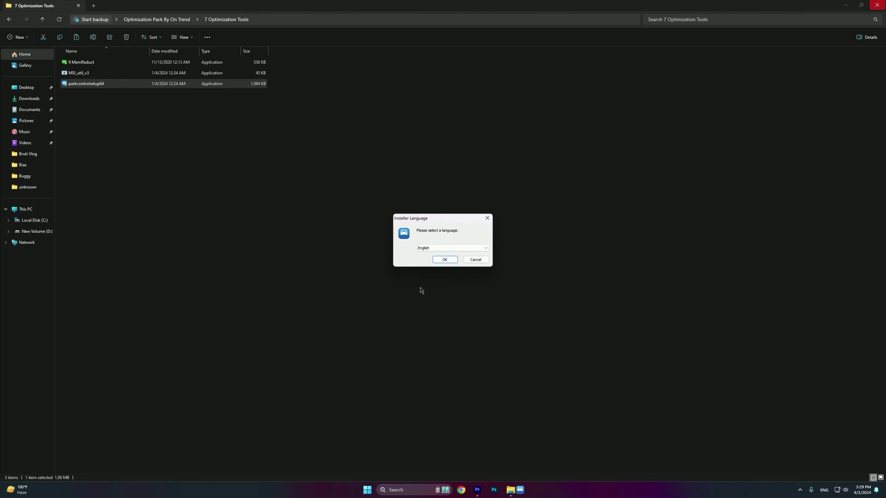
click(446, 260)
click(480, 299)
click(482, 299)
click(485, 300)
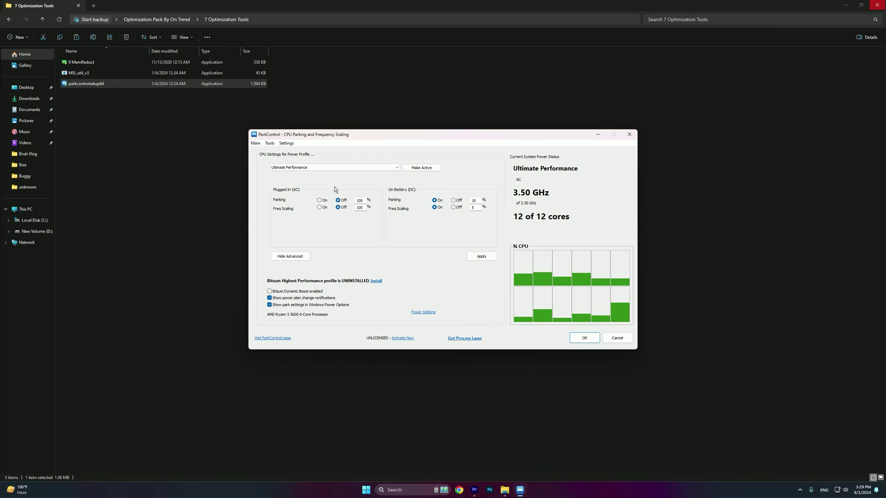
Choose the Ultimate Performance power profile in ParkControl and accept the settings.
click(304, 168)
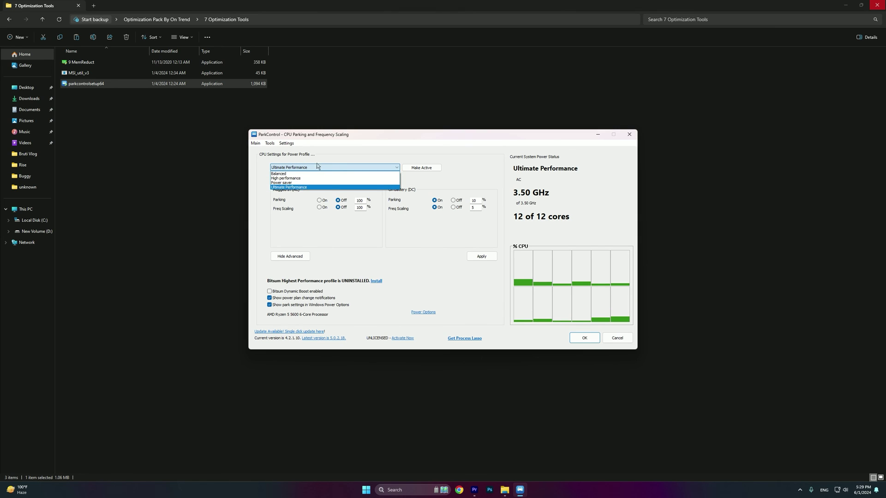
click(295, 188)
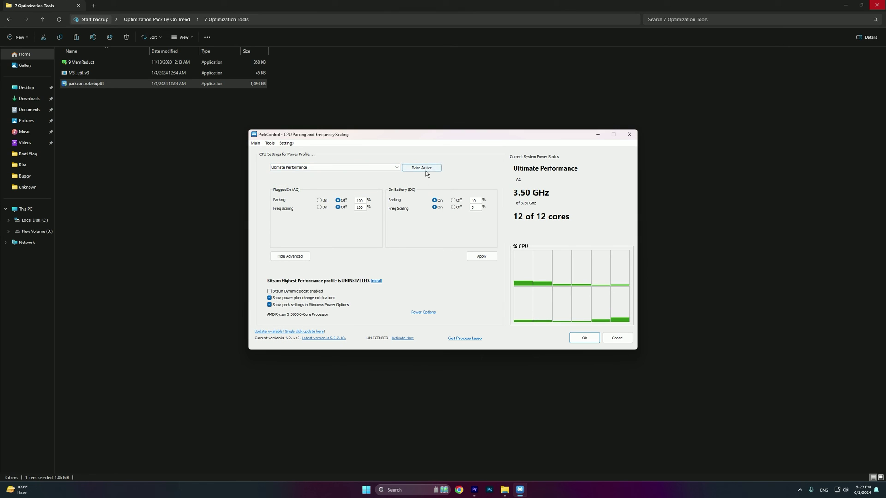
click(582, 338)
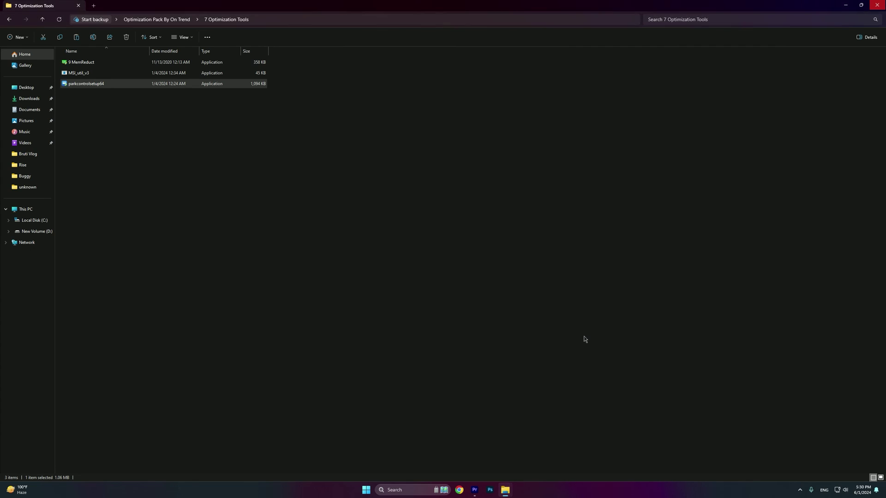
Return to the Optimization Pack By On Trend folder and select all the folders in it.
click(111, 89)
click(5, 20)
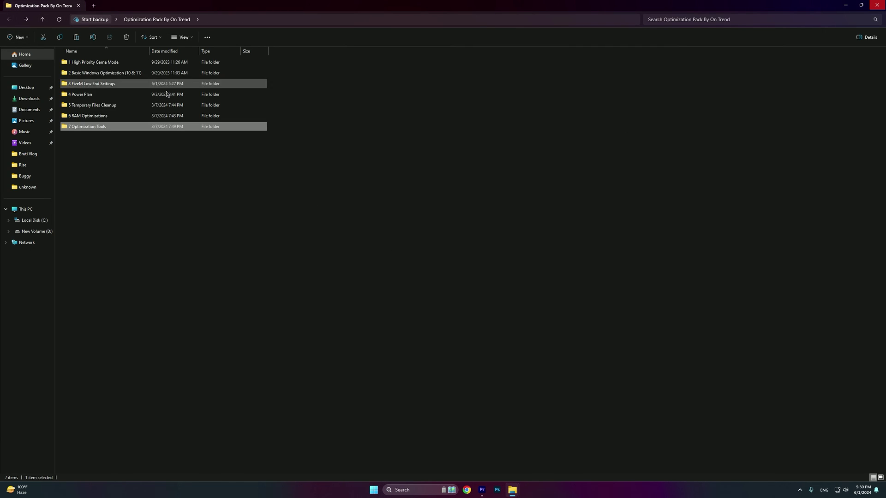
drag(148, 184, 126, 58)
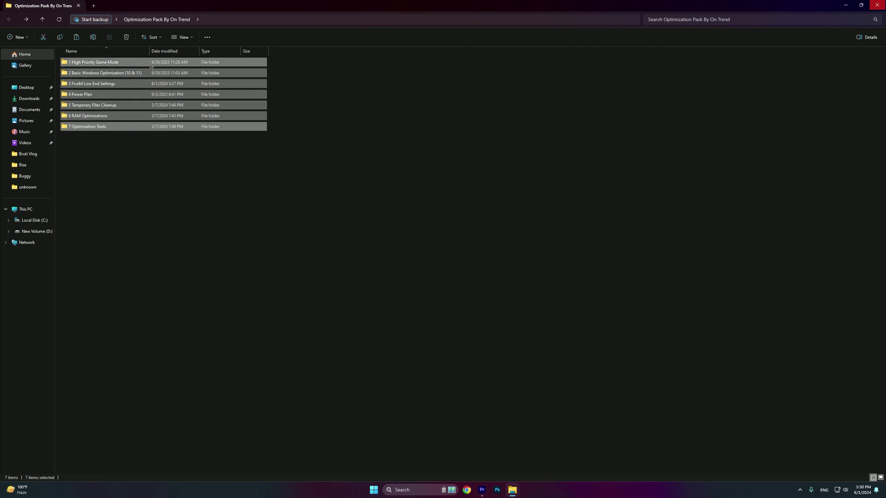